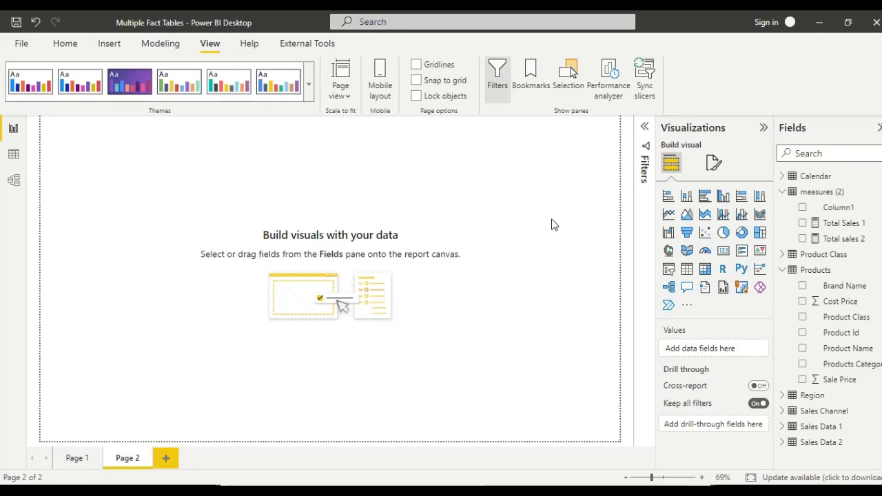
left_click(15, 155)
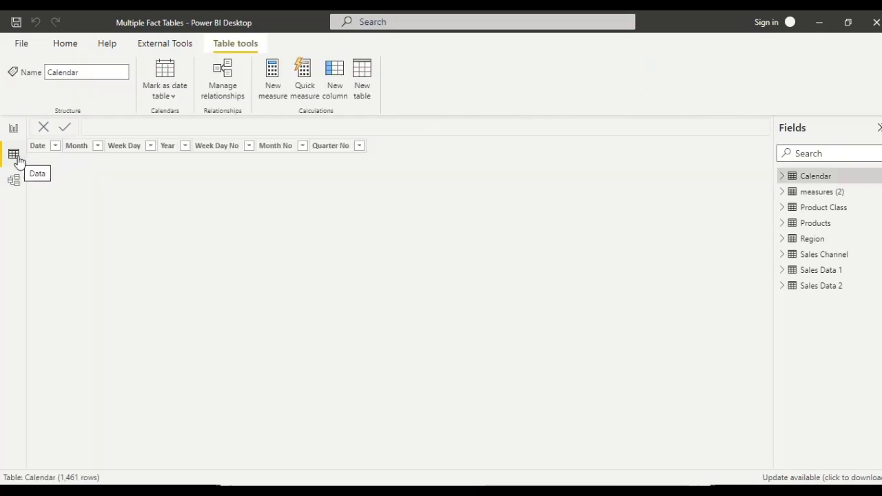
left_click(13, 130)
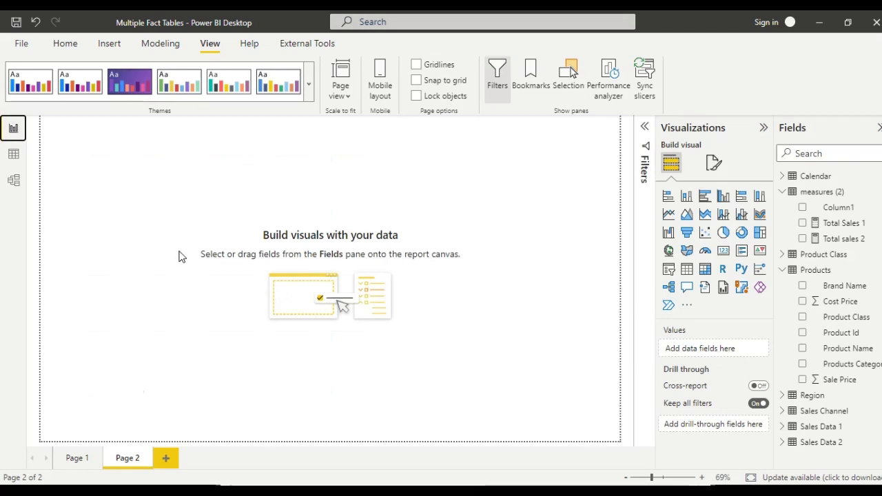
Step: Create a stacked column chart showing Total Sales 1 by Product Class from the Products table
left_click(672, 197)
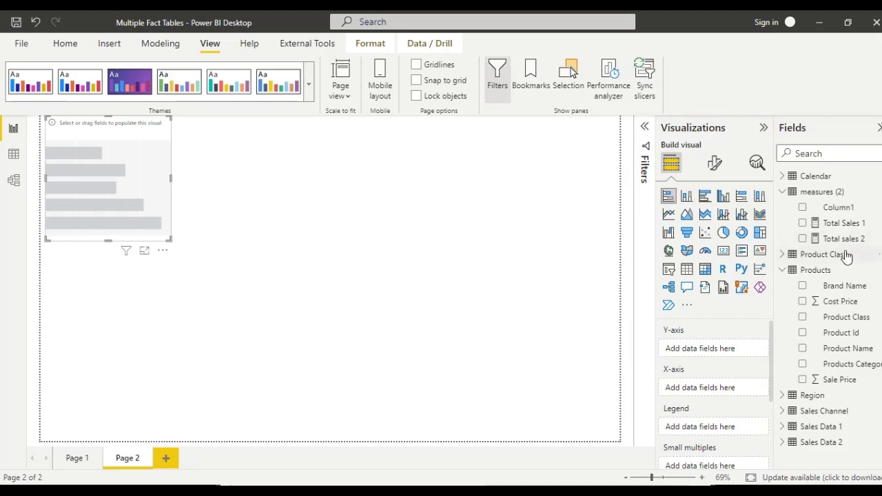
left_click(803, 223)
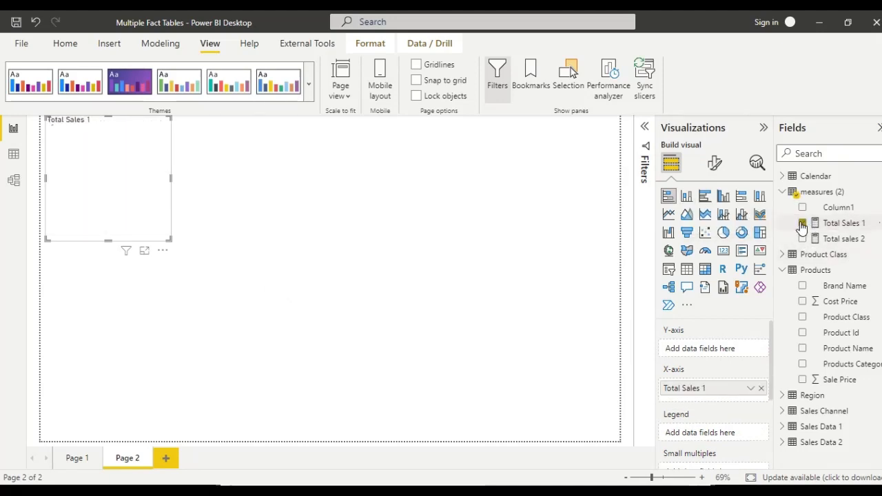
left_click(803, 319)
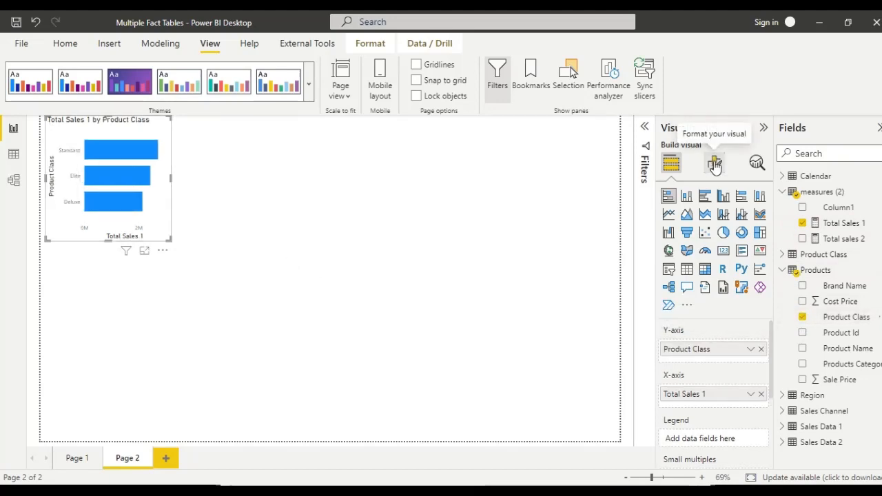
left_click(686, 197)
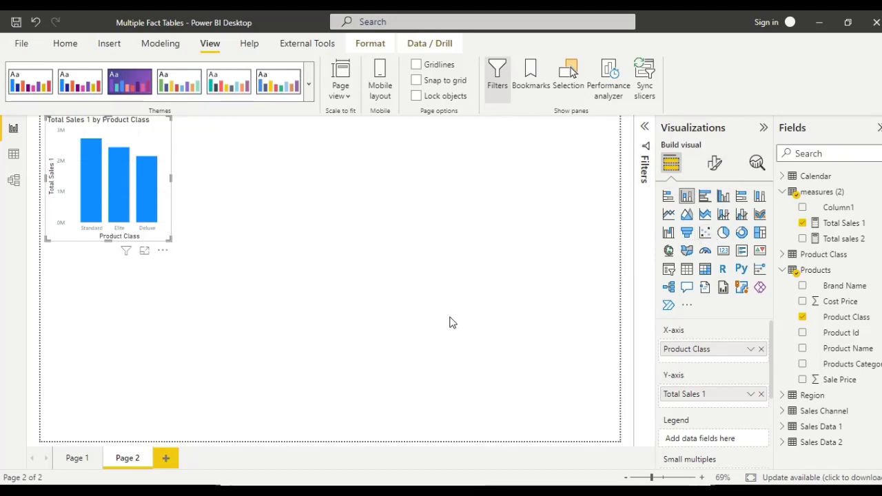
Step: Turn on the visual border and shadow for the Product Class chart, and enlarge the chart slightly
left_click(721, 173)
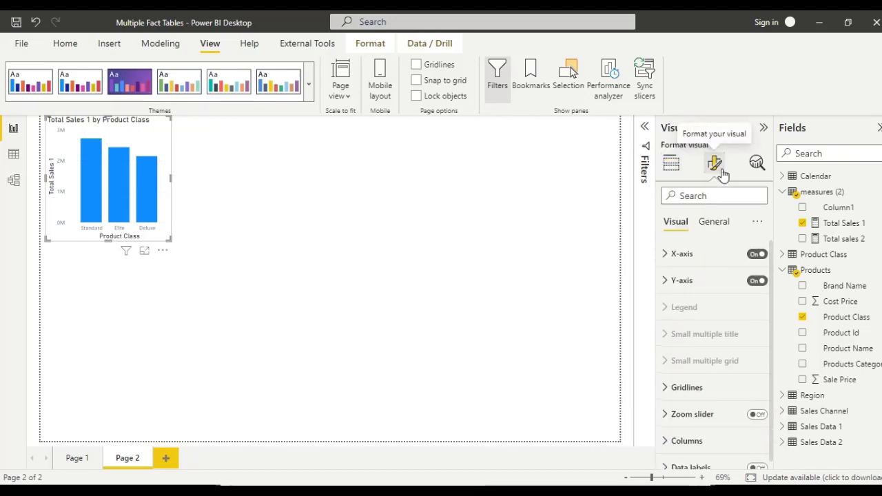
left_click(711, 223)
left_click(693, 310)
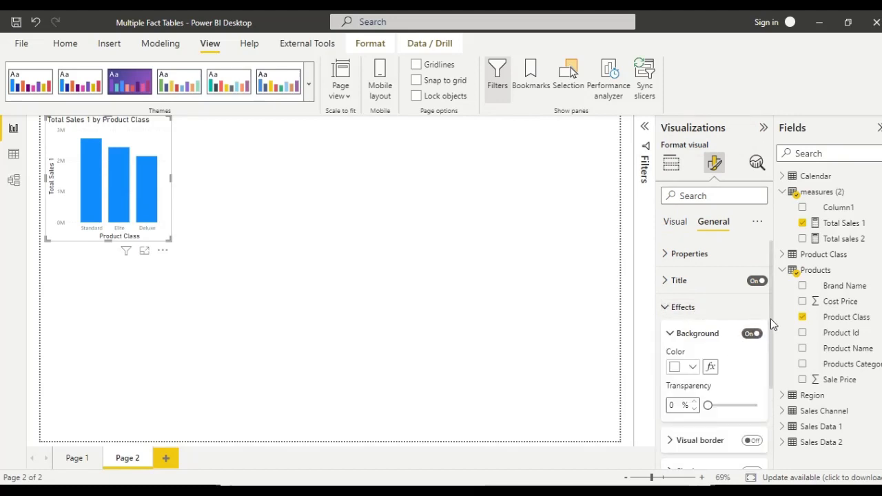
left_click_drag(771, 319, 768, 371)
left_click(748, 365)
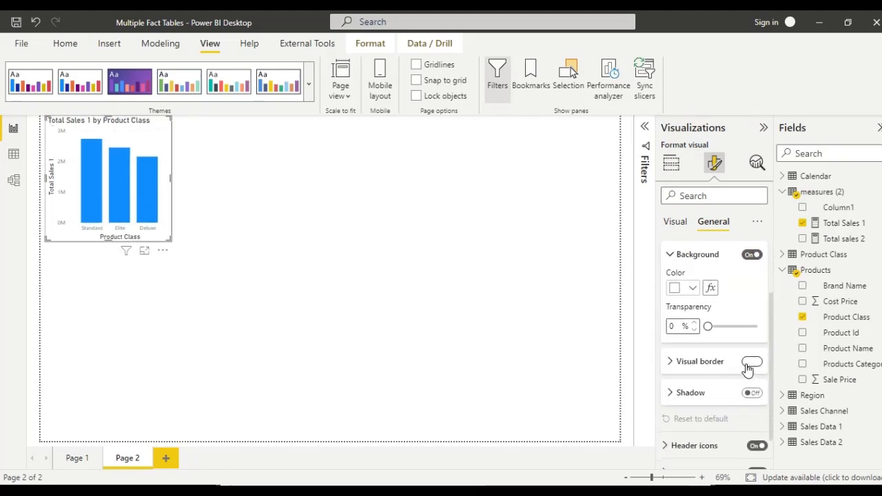
left_click(750, 394)
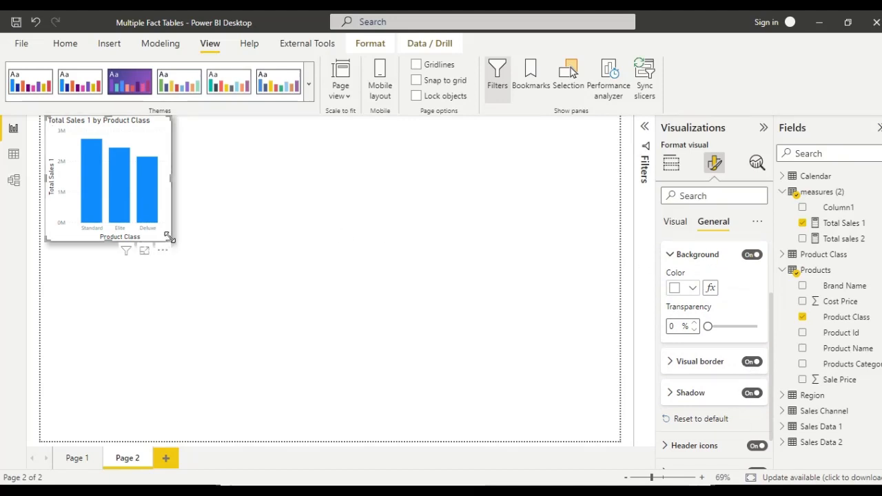
left_click_drag(170, 238, 194, 255)
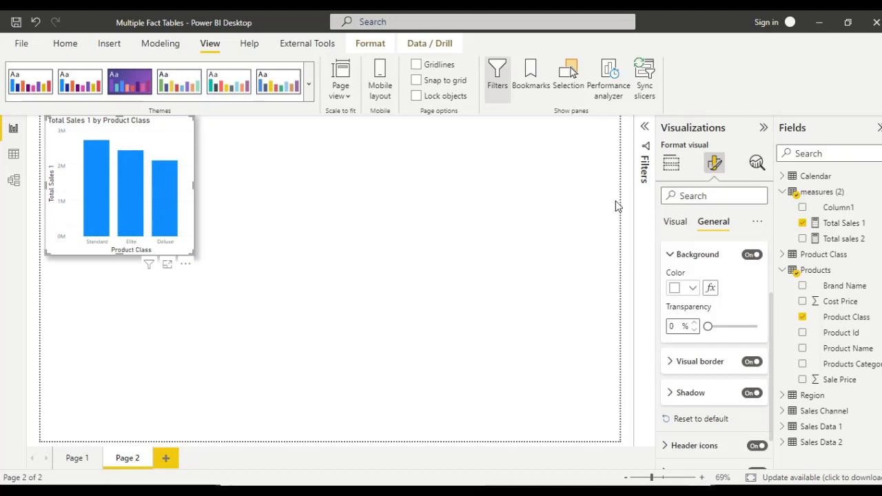
left_click(672, 163)
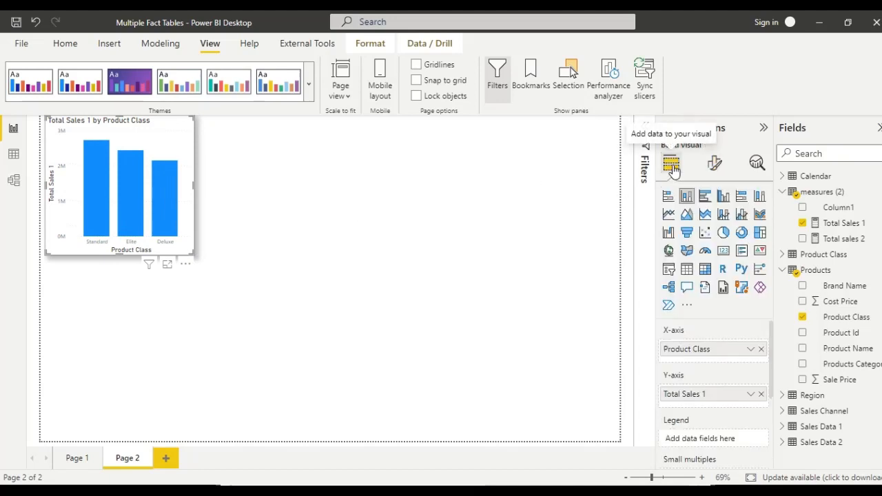
left_click(483, 293)
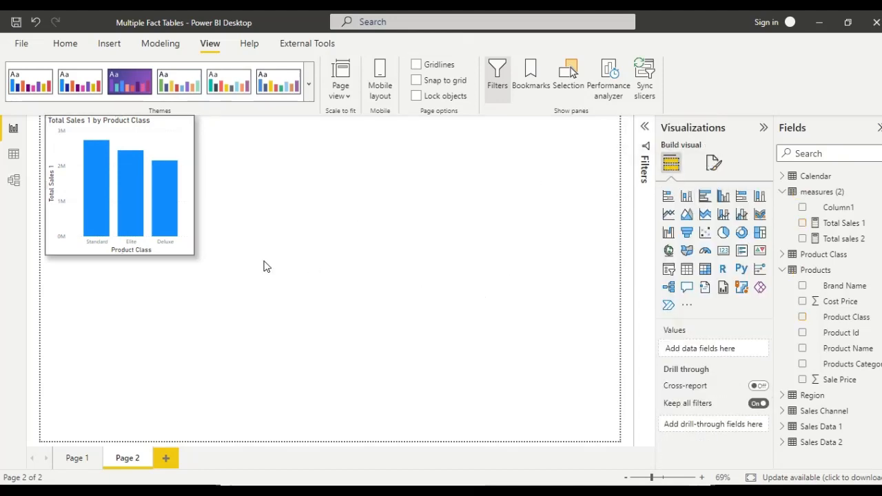
left_click(686, 197)
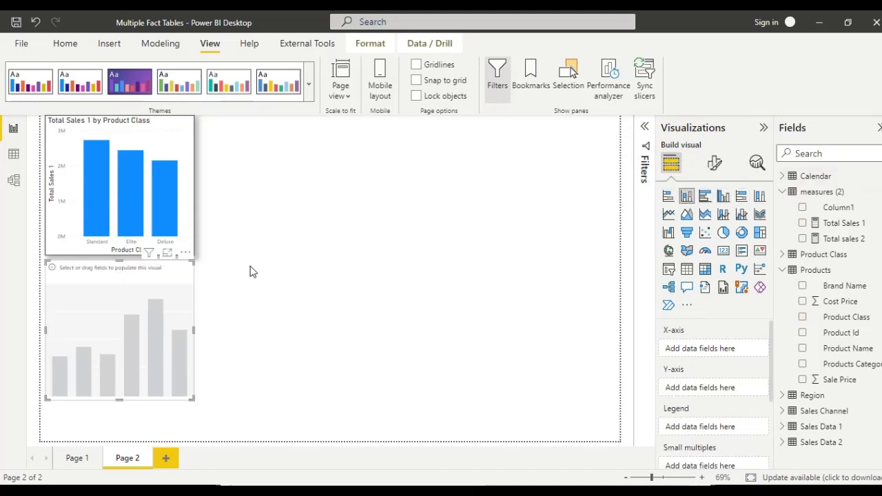
key("Delete")
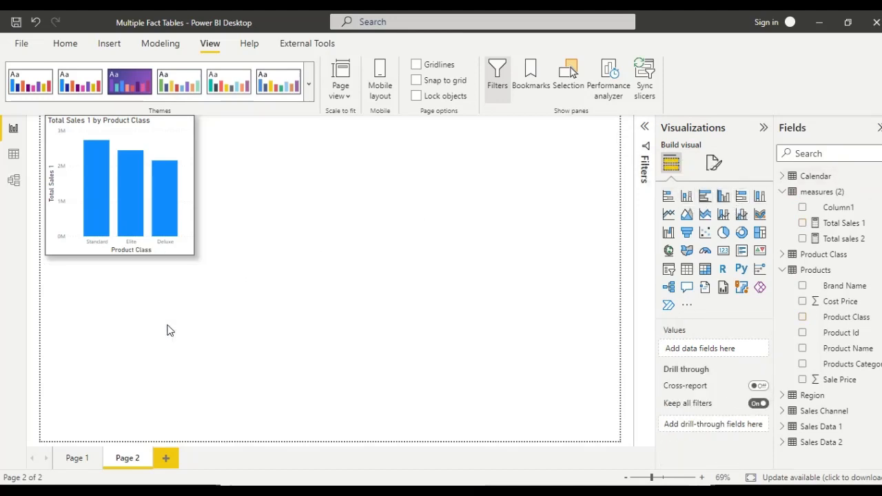
Step: Duplicate the Product Class chart and place the copy directly to the right of the original
left_click(163, 136)
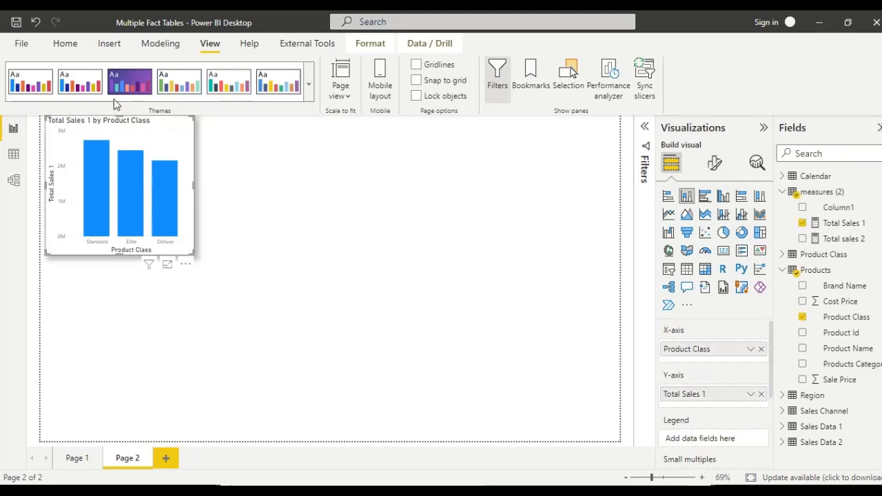
left_click(65, 42)
left_click(53, 82)
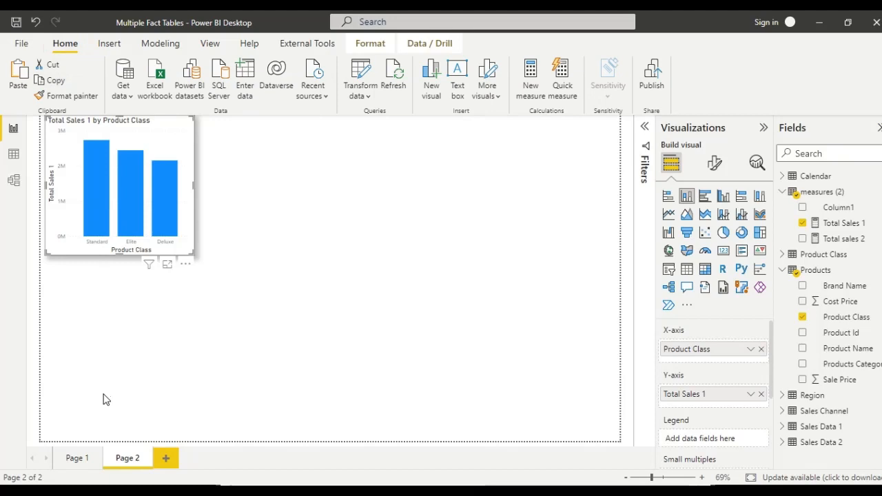
key("ctrl+v")
left_click_drag(172, 142, 327, 138)
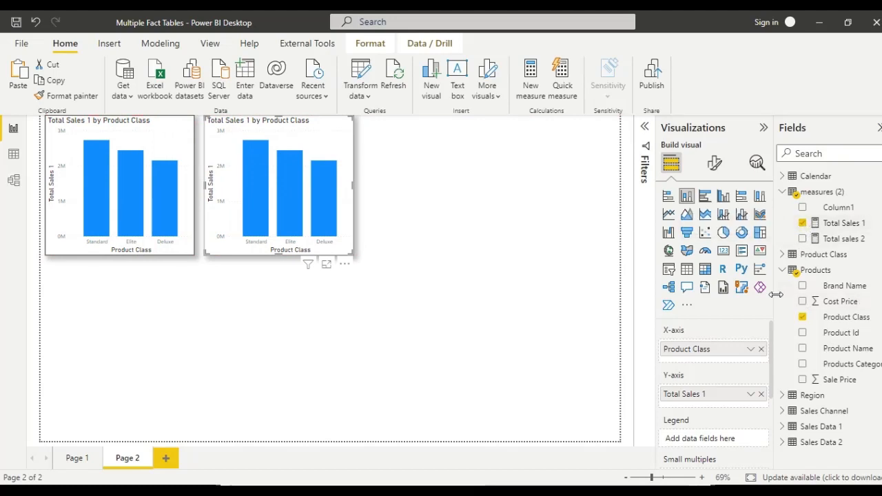
Step: Replace Product Class with Country from the Region table on the copied chart's X-axis, and widen the chart, keeping its height matched to the original
left_click(760, 350)
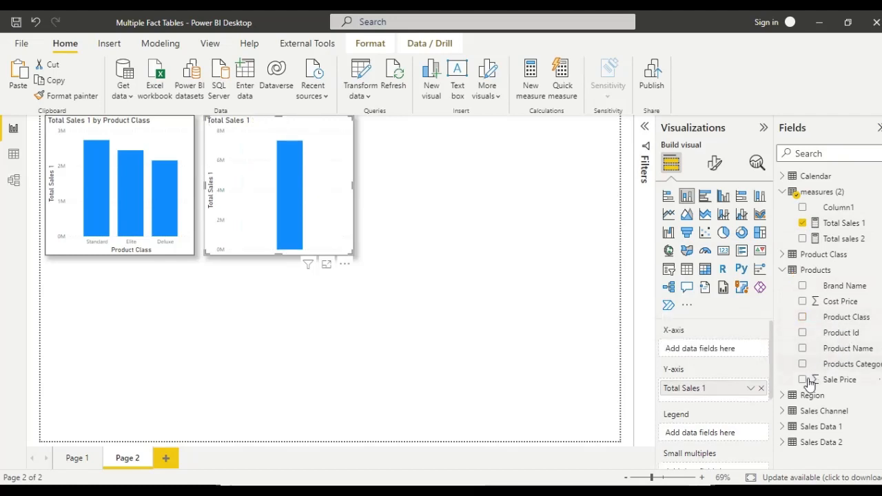
left_click(789, 399)
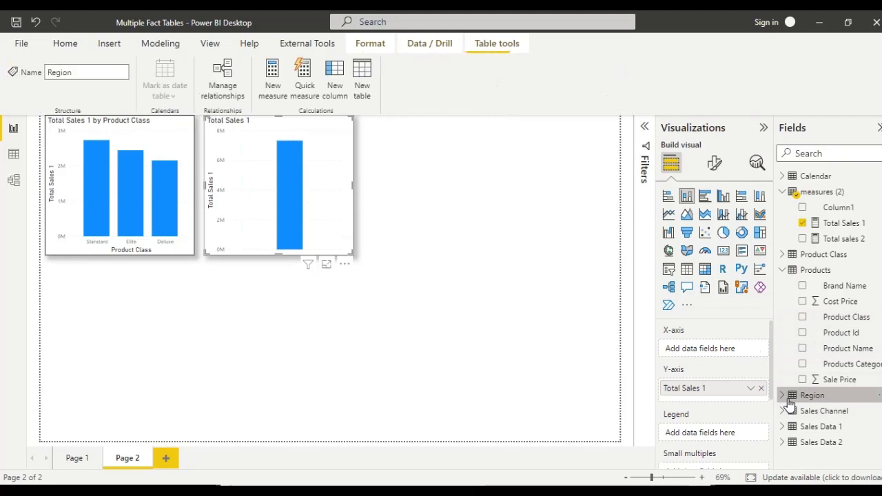
left_click(784, 397)
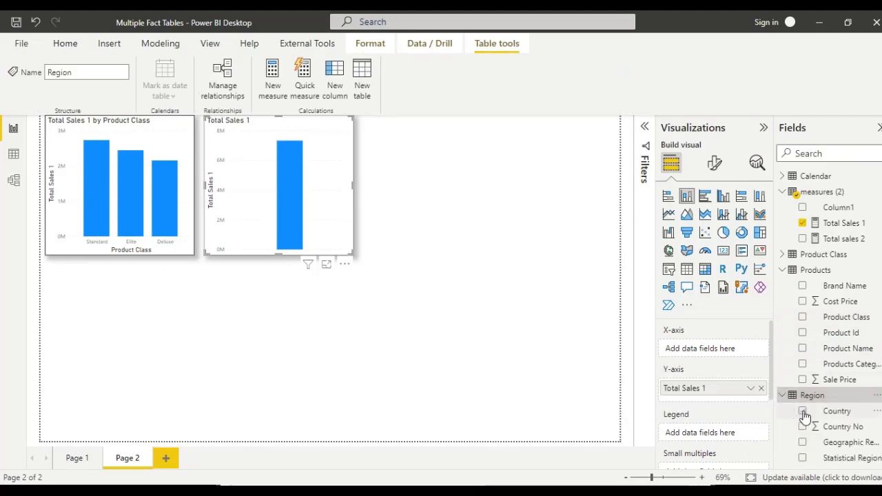
left_click(803, 411)
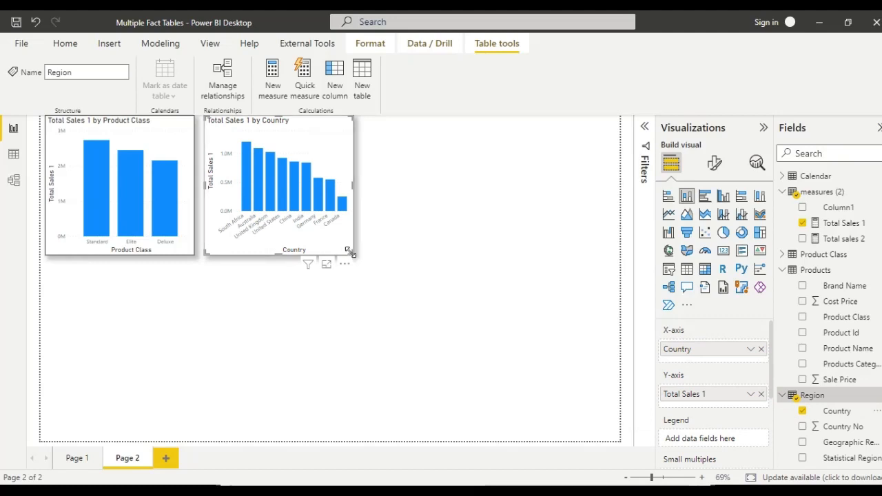
left_click_drag(350, 252, 444, 257)
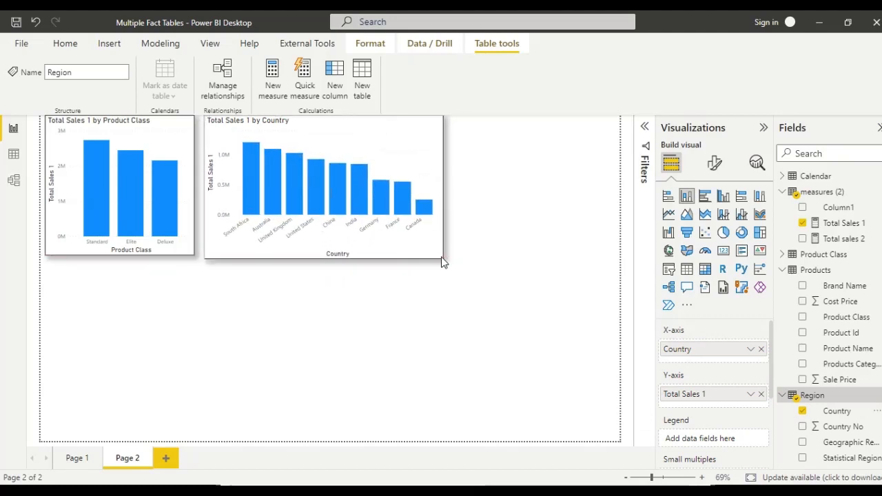
left_click_drag(443, 259, 439, 254)
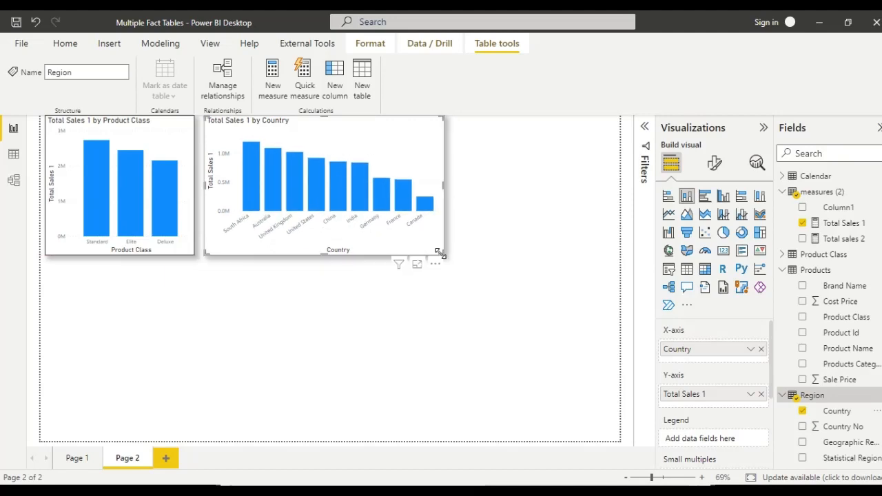
left_click(358, 365)
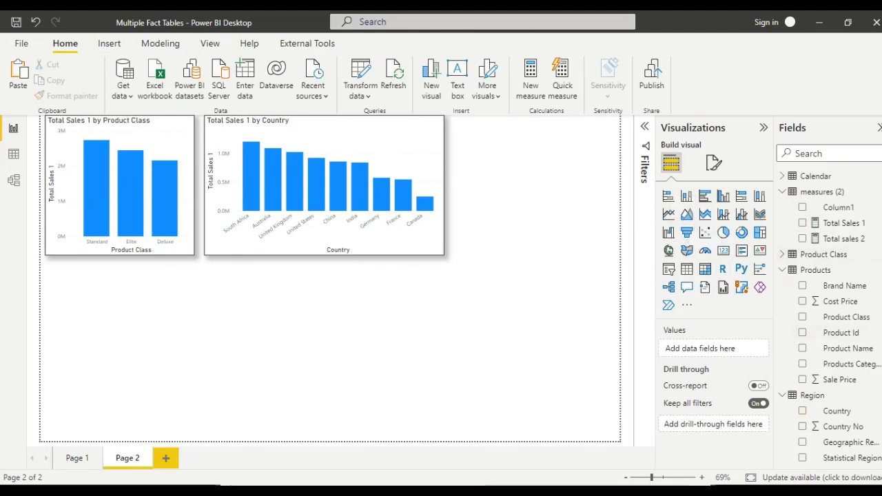
Step: Duplicate the Country chart and place the copy below the Product Class chart
scroll(827, 317, "down", 2)
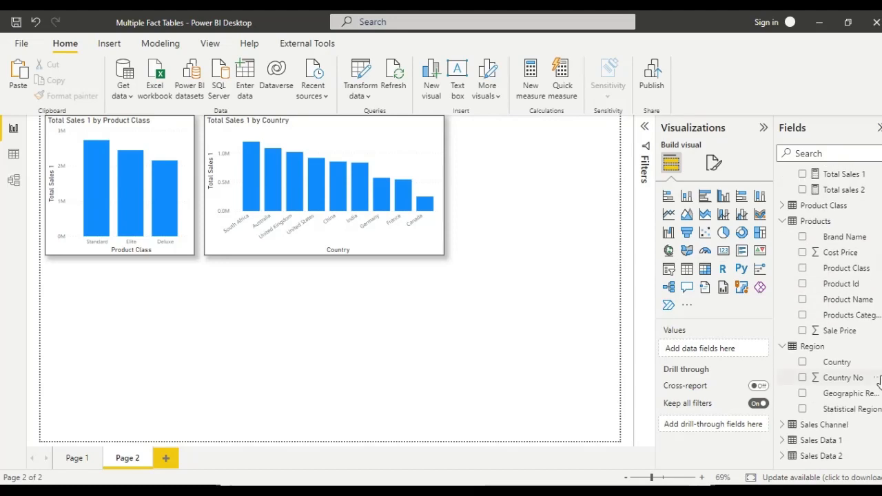
left_click(381, 239)
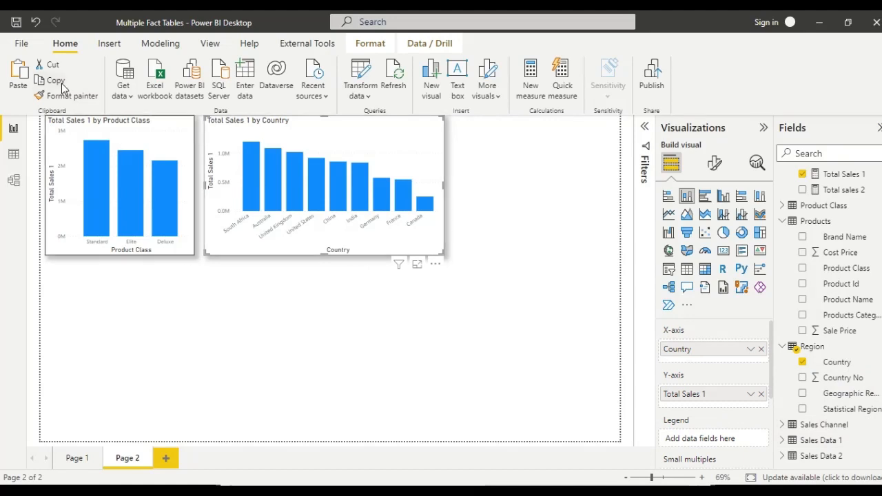
left_click(151, 310)
key("ctrl+v")
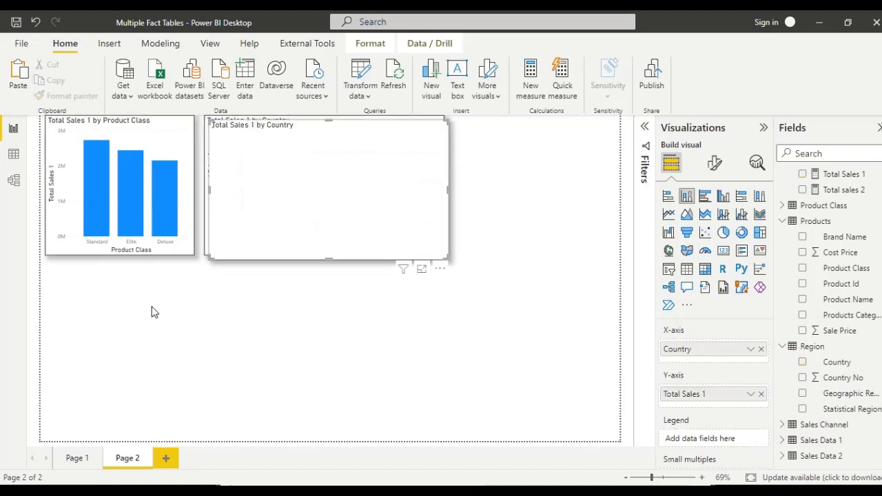
left_click_drag(304, 131, 143, 289)
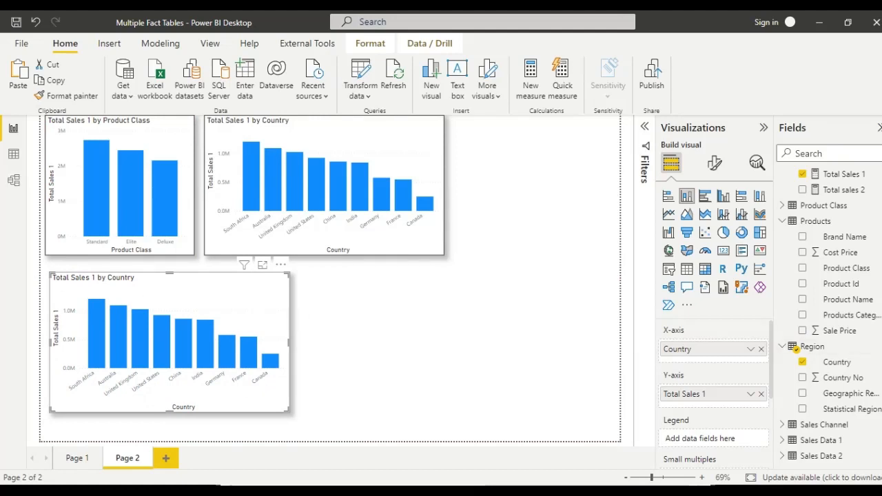
Step: Replace Country with the Sales Channel field on the lower chart's X-axis, and align the chart with the left edge of the Product Class chart
left_click(793, 427)
left_click(783, 425)
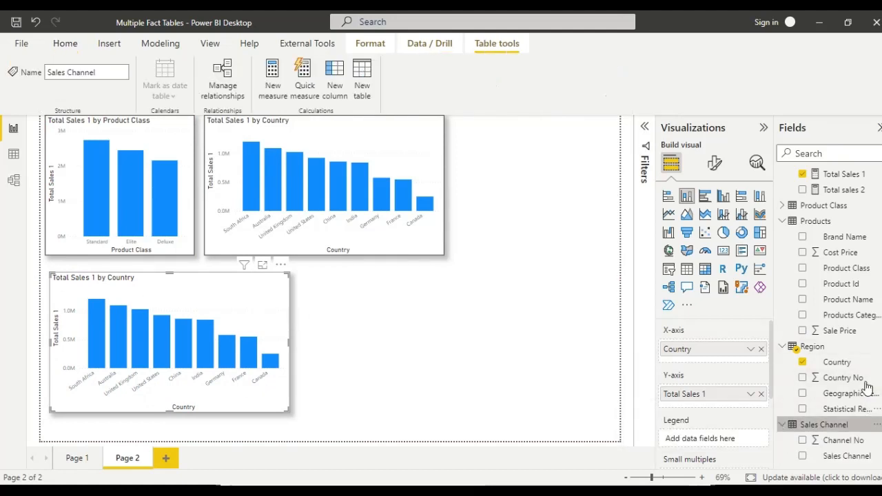
scroll(877, 313, "down", 1)
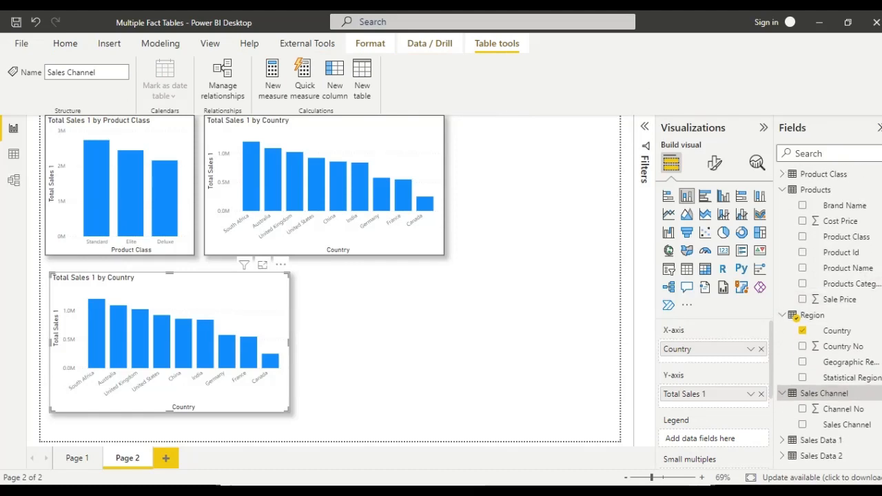
left_click(761, 349)
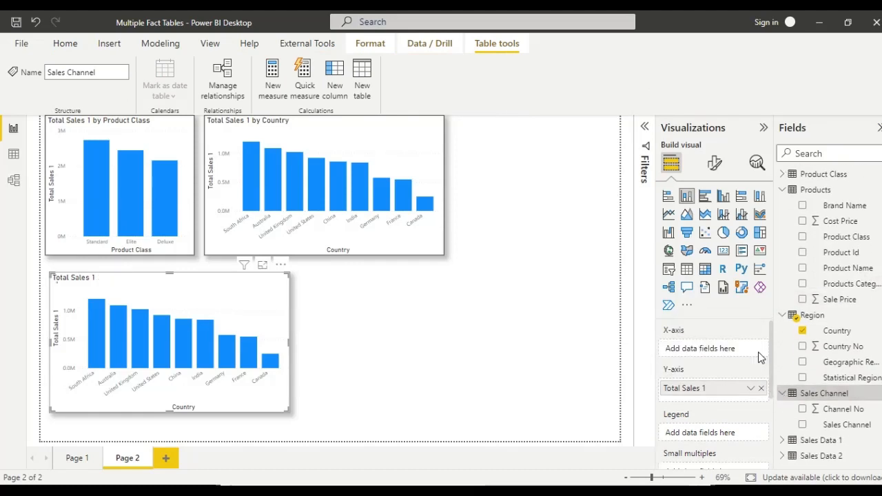
left_click(803, 425)
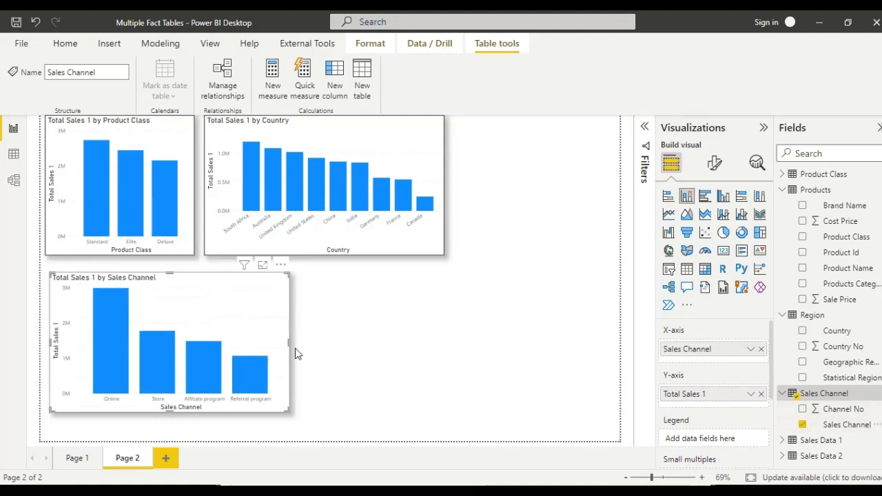
mouse_move(270, 346)
left_mouse_down()
mouse_move(288, 349)
mouse_move(264, 345)
left_mouse_up()
left_click(466, 357)
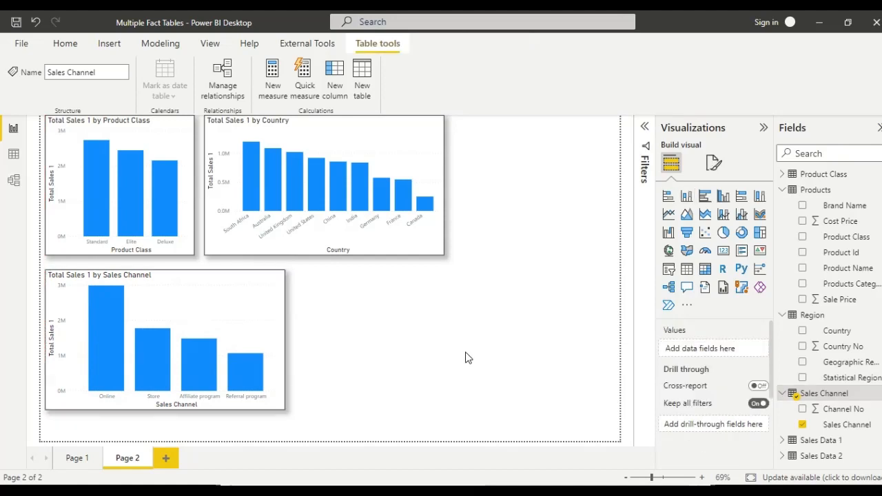
Step: Add an empty slicer and place it beside the Country chart, at the page's far side
left_click(669, 270)
left_click_drag(332, 334, 502, 188)
left_click(64, 95)
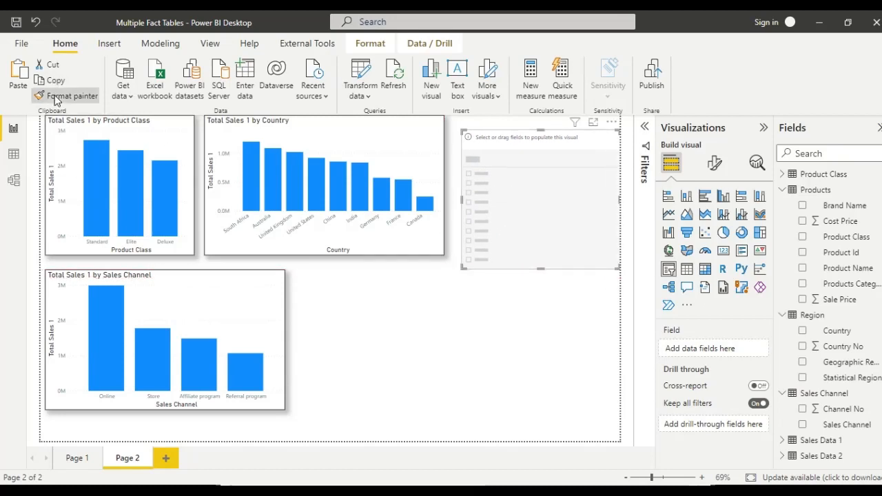
left_click(176, 140)
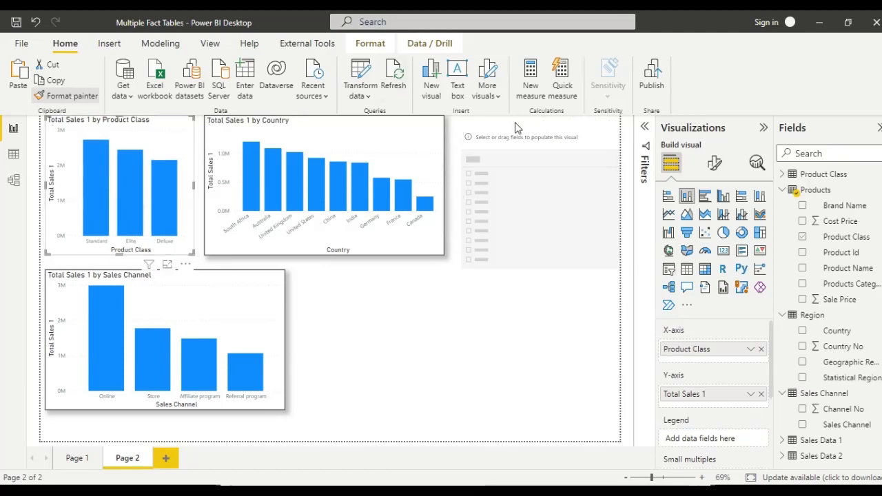
left_click(335, 311)
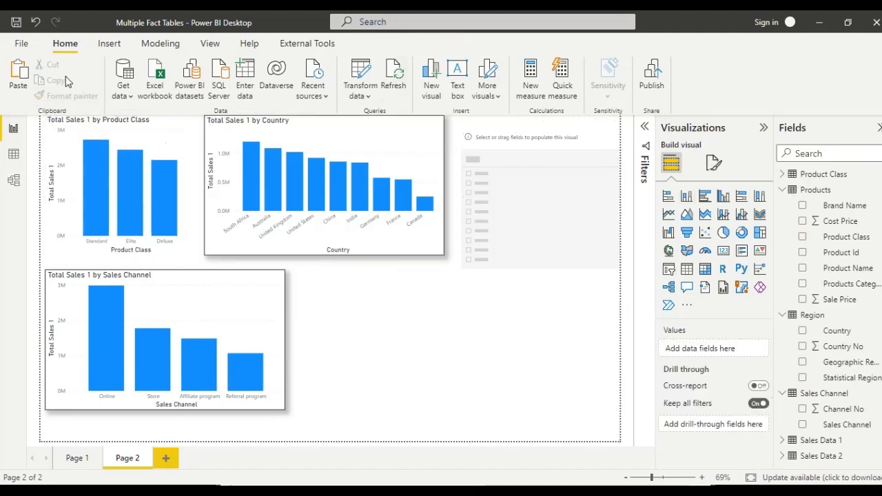
left_click(36, 22)
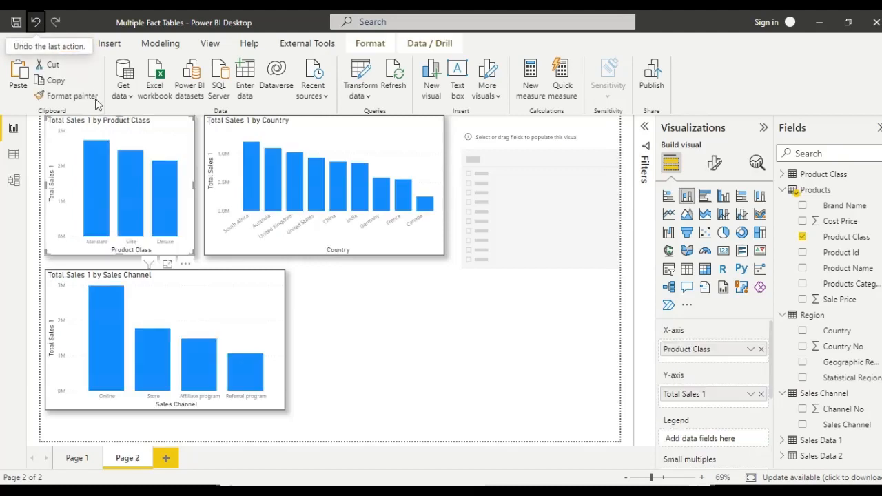
Step: Copy the Product Class chart's formatting onto the slicer with Format Painter, and fill the slicer with Country from the Region table
left_click(81, 101)
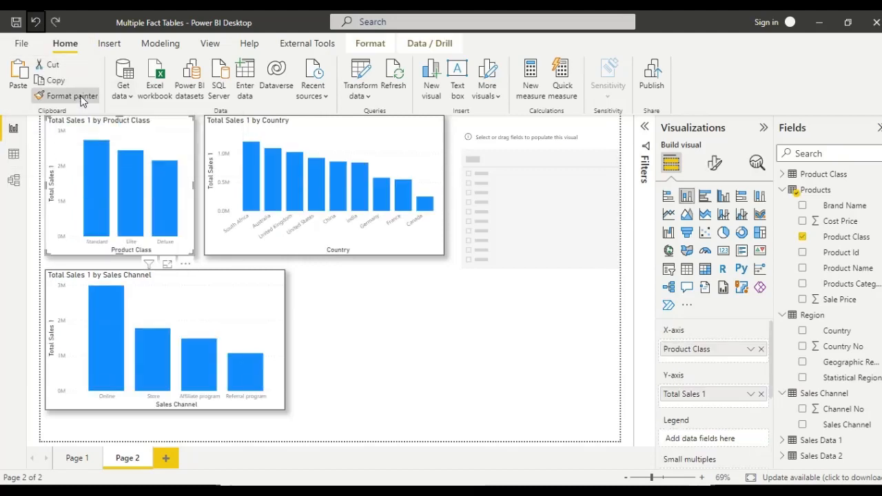
left_click(523, 180)
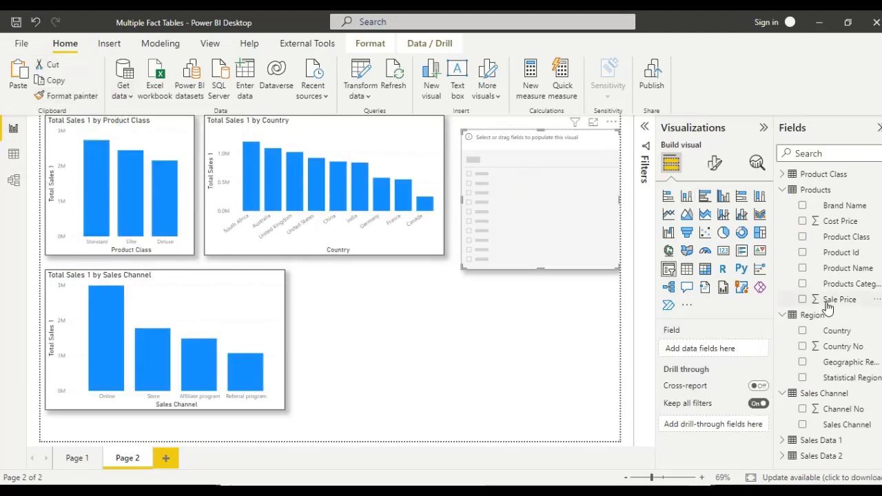
left_click(802, 331)
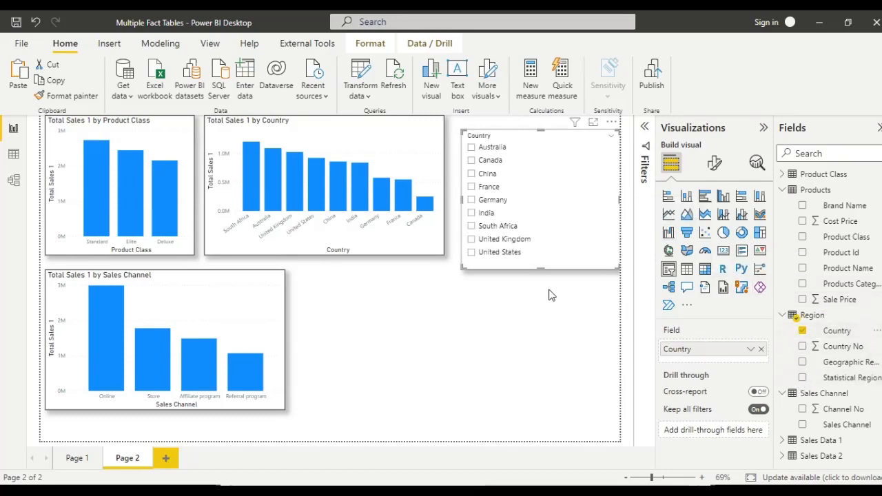
Step: Make the Country slicer taller and narrower, and shift it slightly up and away from the Country chart
left_click_drag(541, 268, 519, 318)
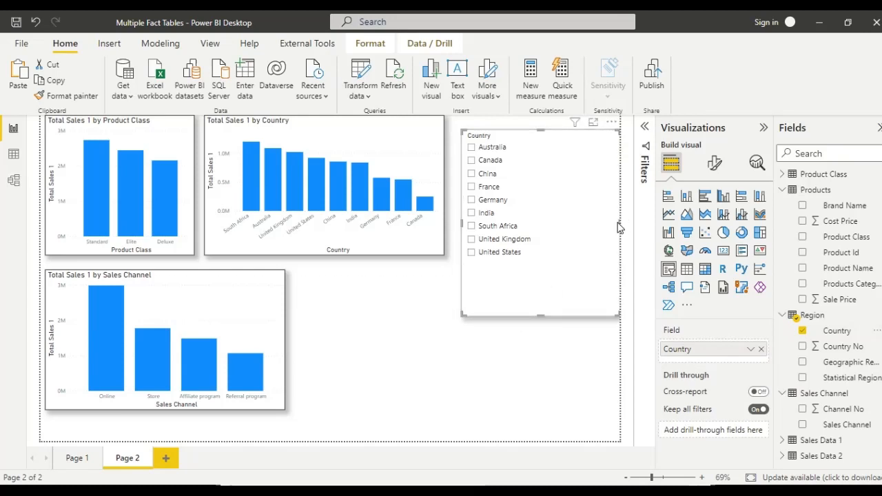
left_click_drag(619, 225, 581, 228)
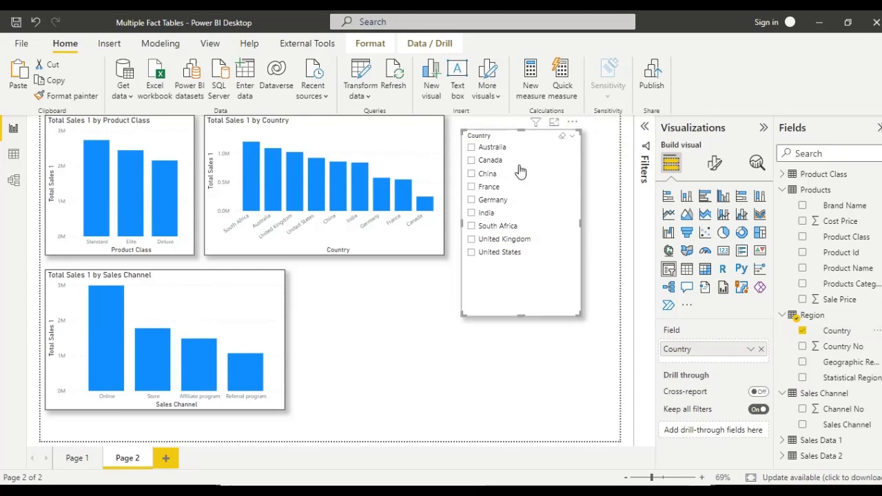
left_click_drag(520, 171, 537, 164)
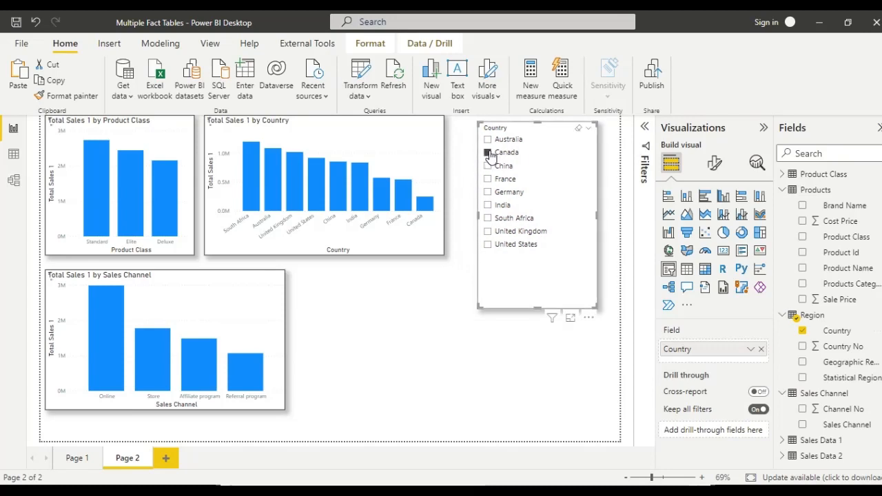
Step: Filter the page by France and finally by United States with the Country slicer, and show the slicer's Selection settings
left_click(488, 180)
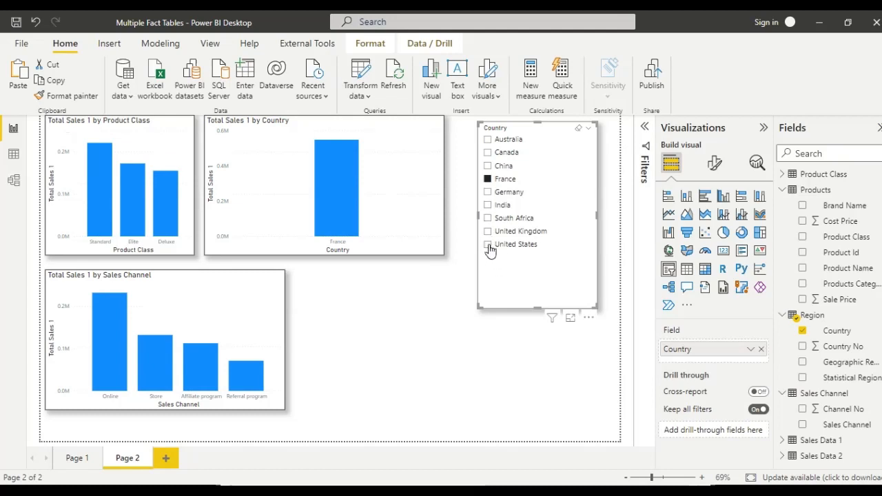
left_click(715, 165)
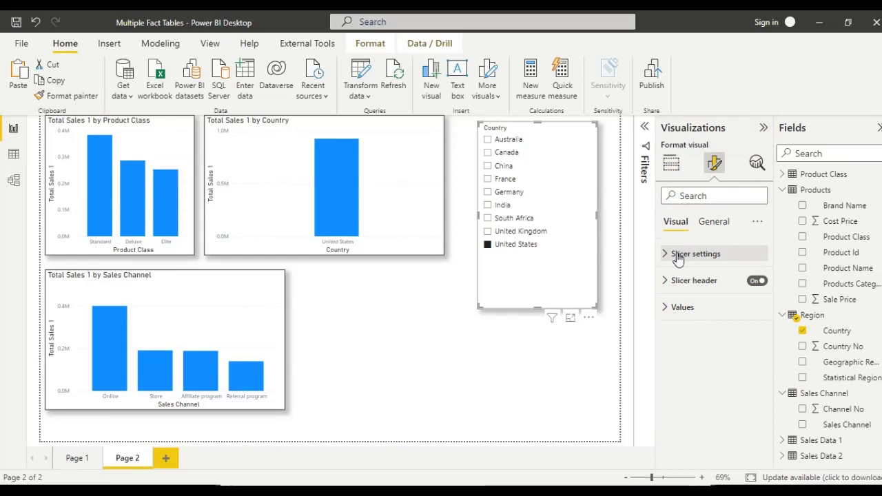
left_click(696, 254)
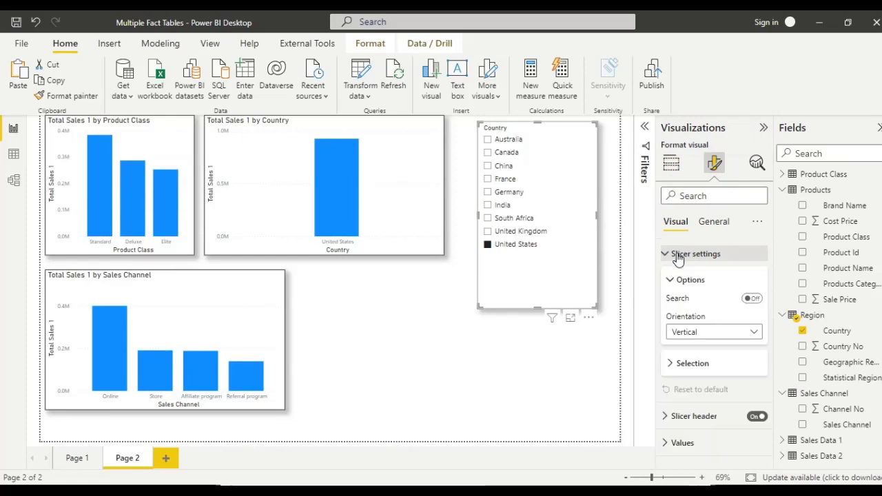
left_click(681, 366)
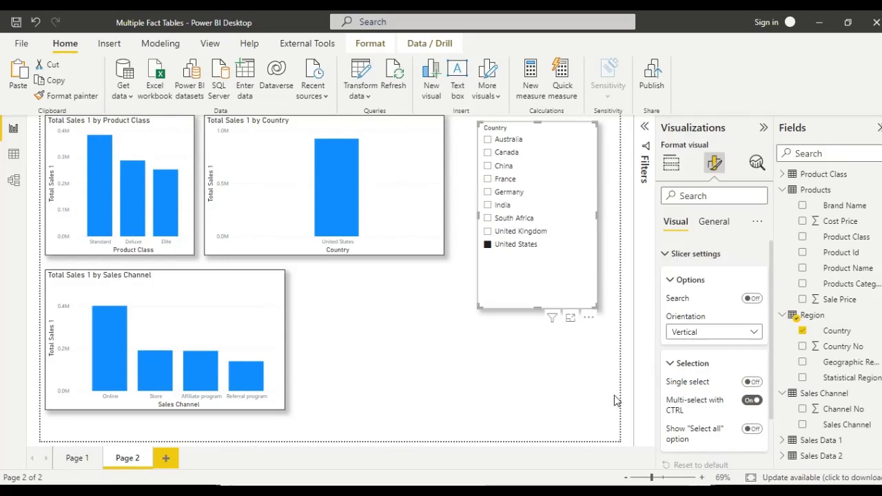
left_click(557, 405)
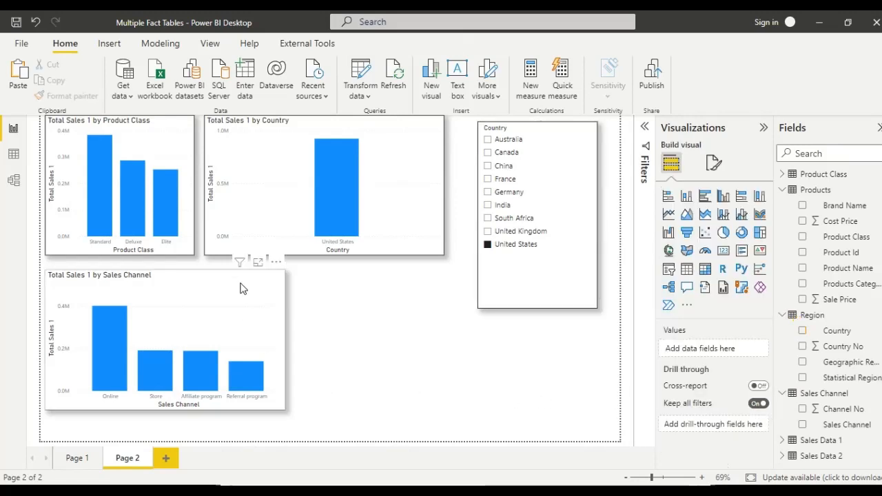
Step: Select the Product Class, Country and Sales Channel charts together and copy them, leaving out the slicer
left_click(158, 150)
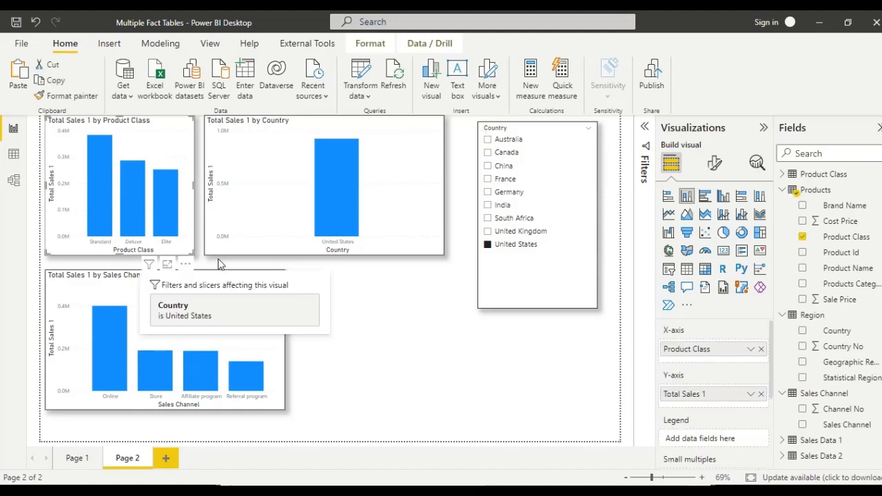
left_click(295, 200, "ctrl")
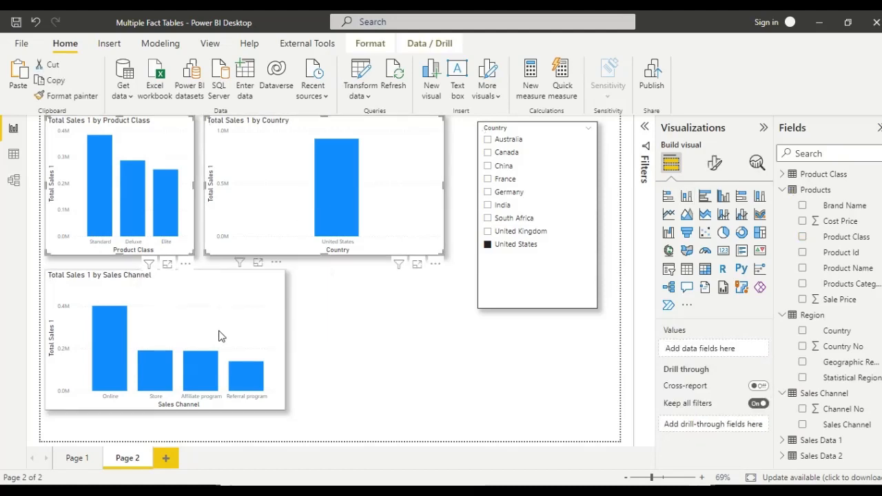
left_click(224, 314, "ctrl")
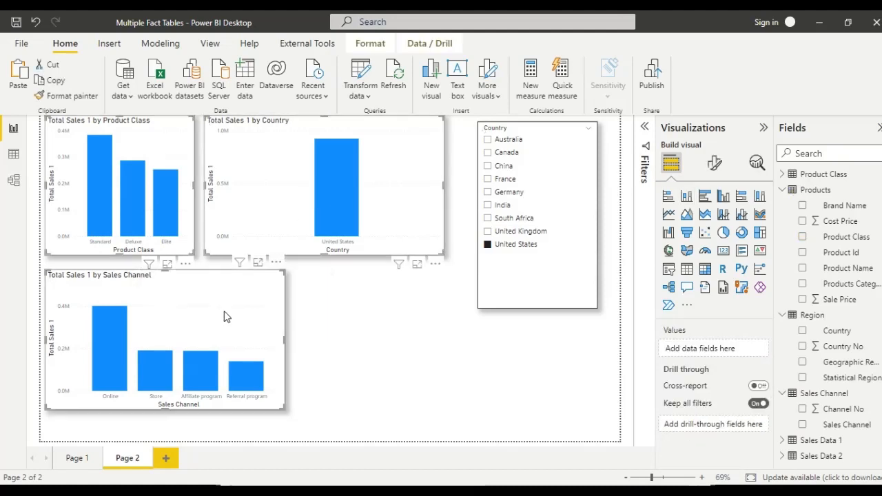
left_click(43, 81)
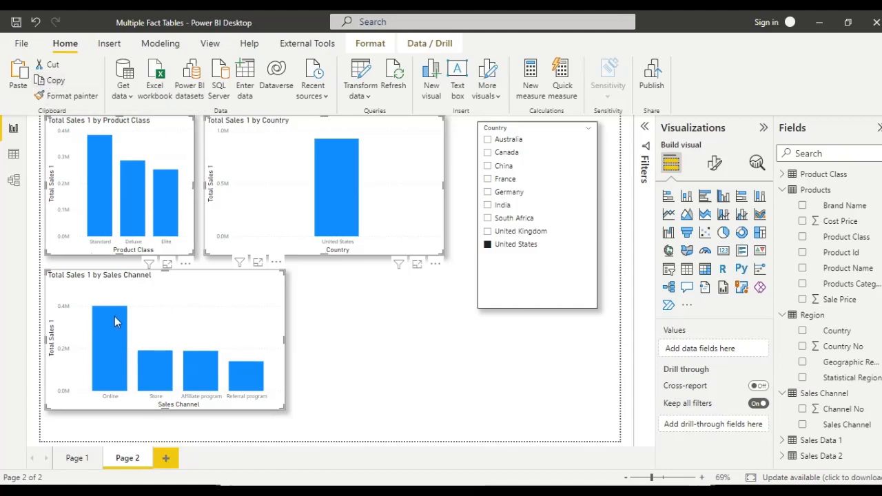
Step: Delete the old Page 1 that holds the combined Total Sales 1 and Total sales 2 charts
left_click(90, 460)
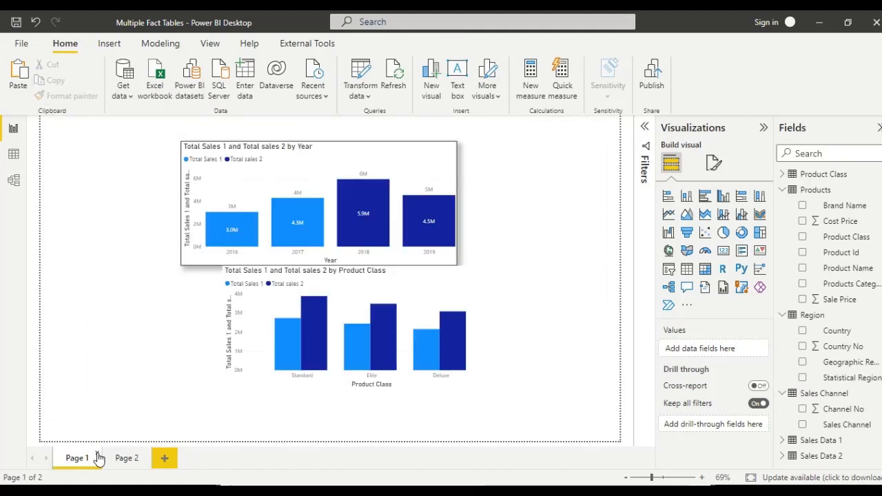
left_click(97, 457)
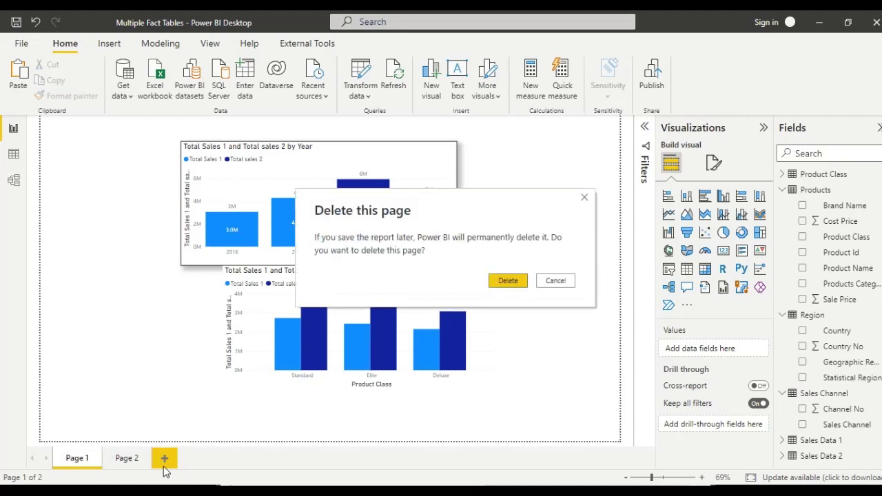
left_click(497, 279)
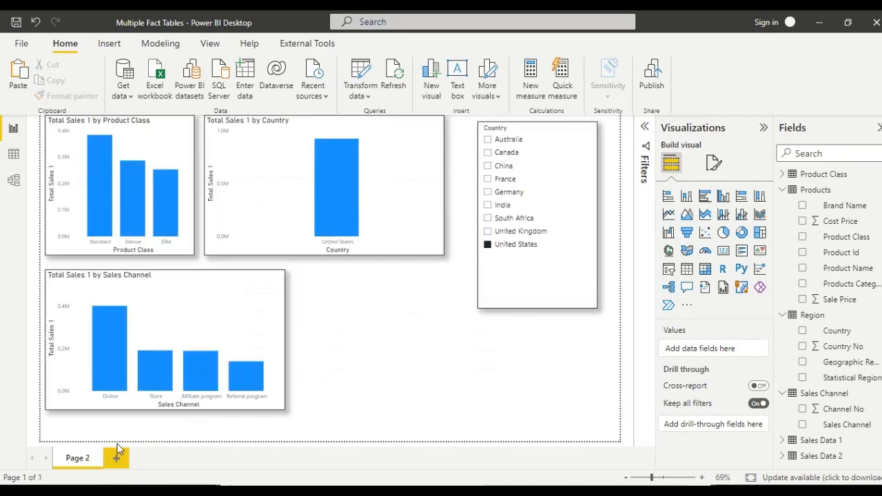
Step: Add a new report page and paste the three copied charts onto it
left_click(116, 459)
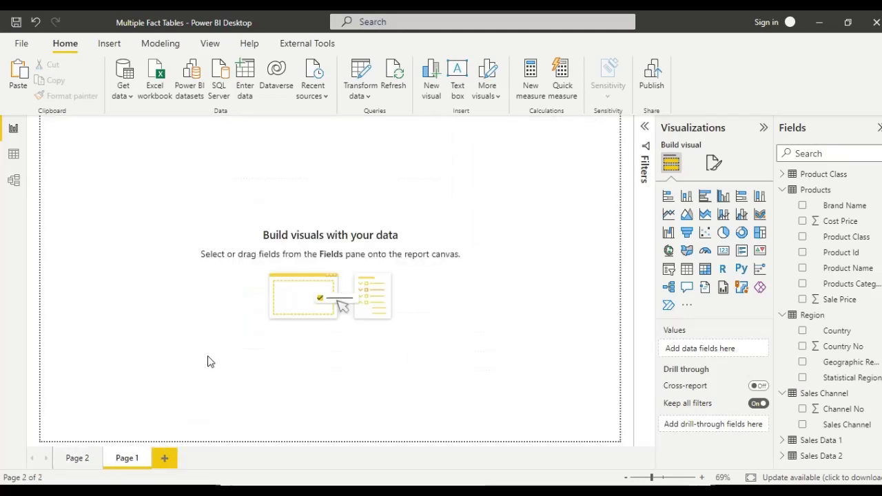
key("ctrl+v")
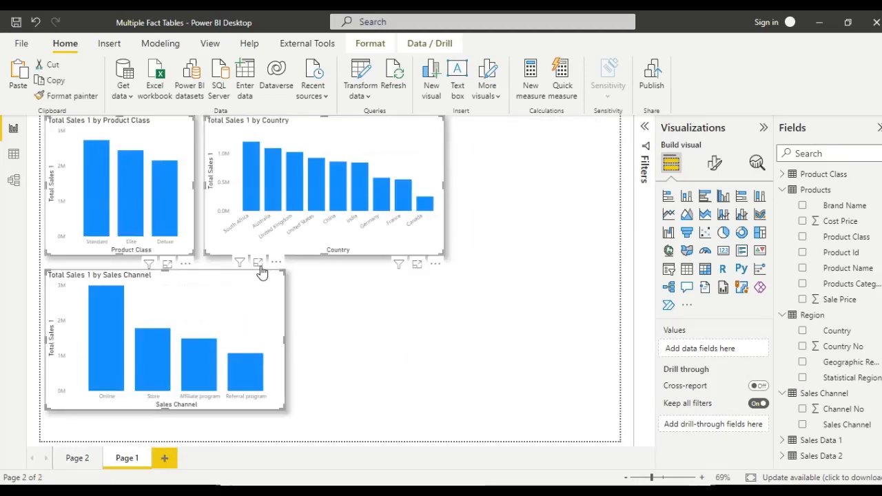
Step: Replace Total Sales 1 with the Total sales 2 measure on the Y-axis of the pasted Product Class chart
left_click(166, 131)
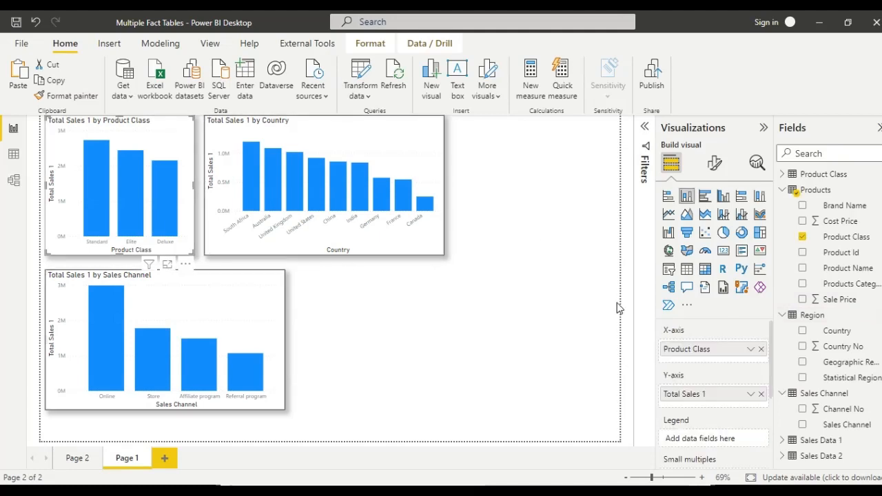
left_click(762, 394)
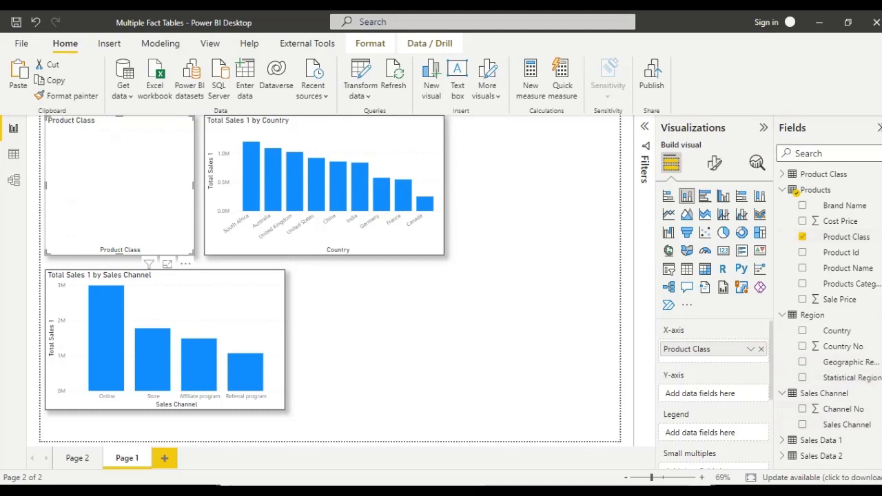
scroll(827, 242, "up", 3)
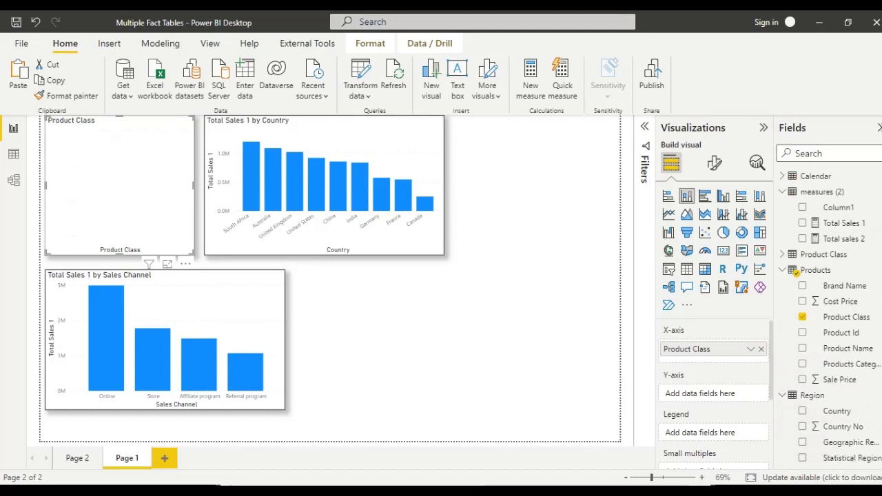
left_click(803, 238)
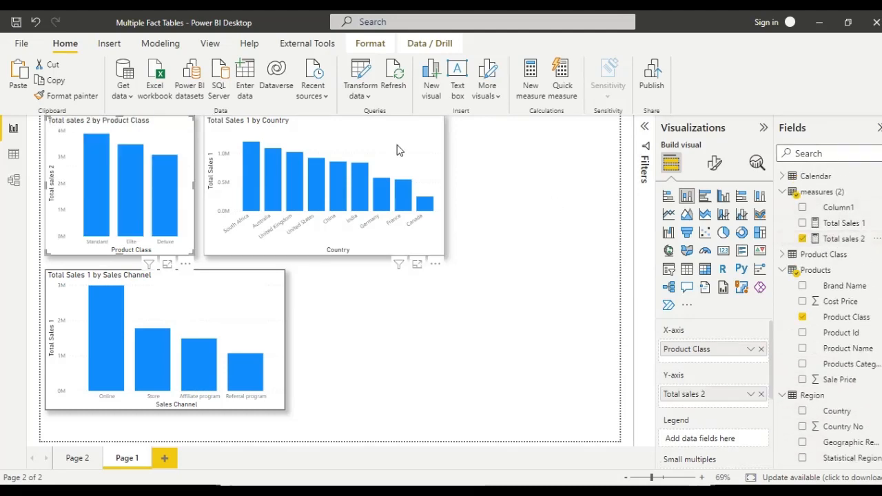
Step: Replace Total Sales 1 with the Total sales 2 measure on the Y-axis of the pasted Country chart
left_click(398, 150)
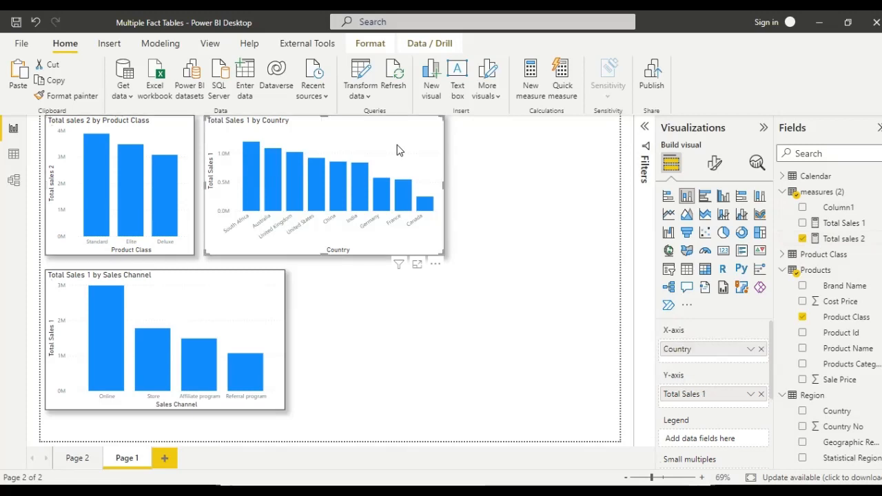
left_click(761, 394)
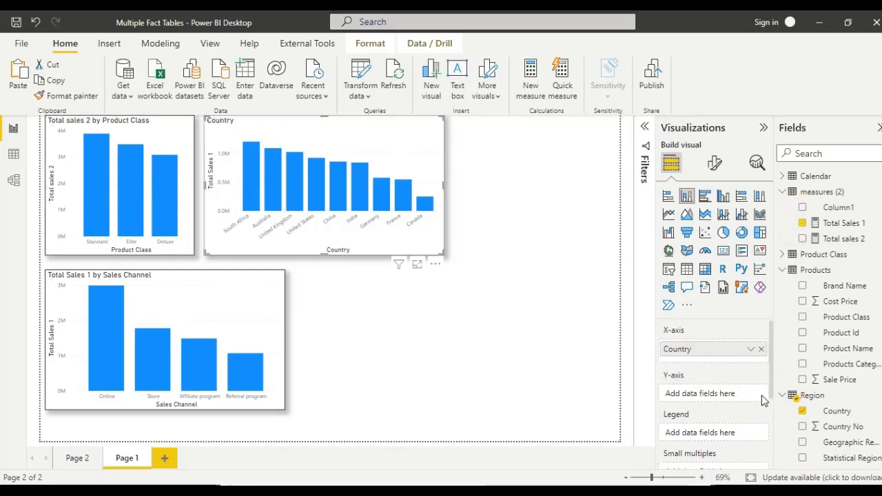
left_click(802, 240)
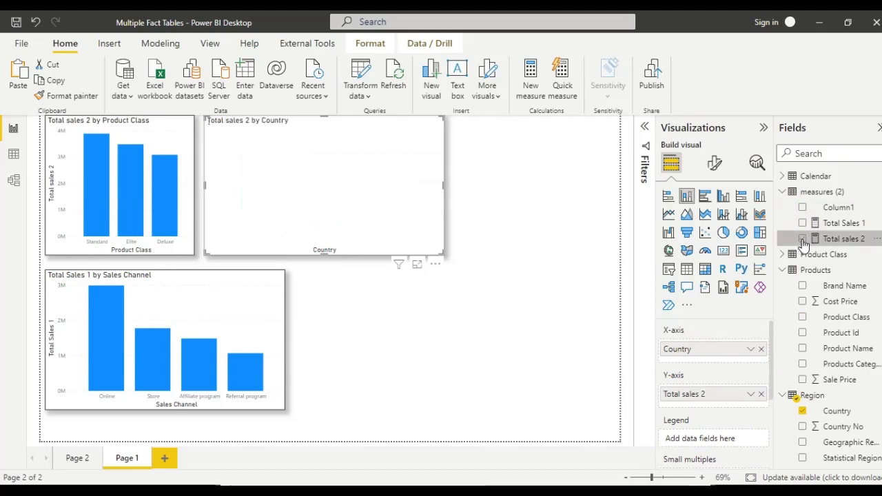
Step: Replace Total Sales 1 with the Total sales 2 measure on the Y-axis of the pasted Sales Channel chart
left_click(239, 286)
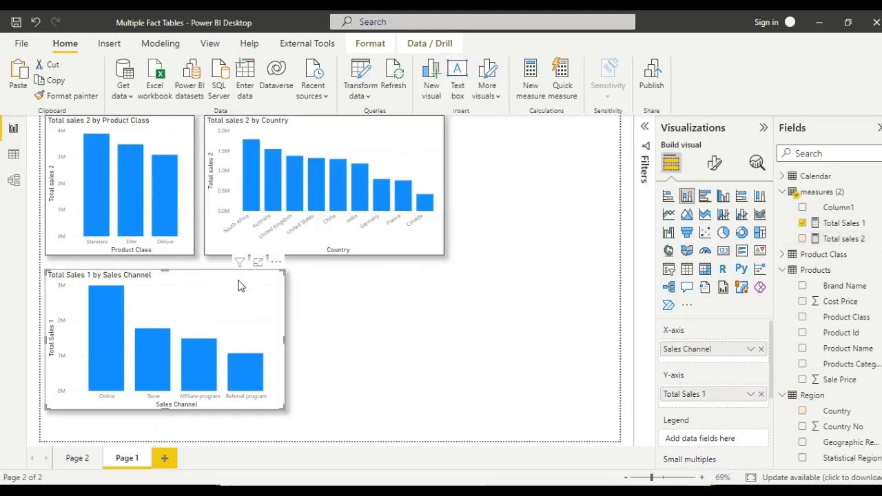
left_click(762, 395)
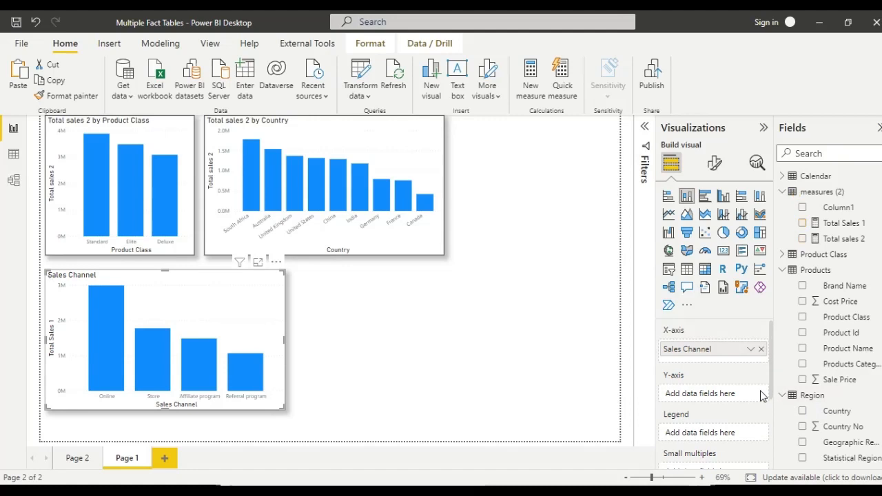
left_click(802, 240)
left_click(421, 380)
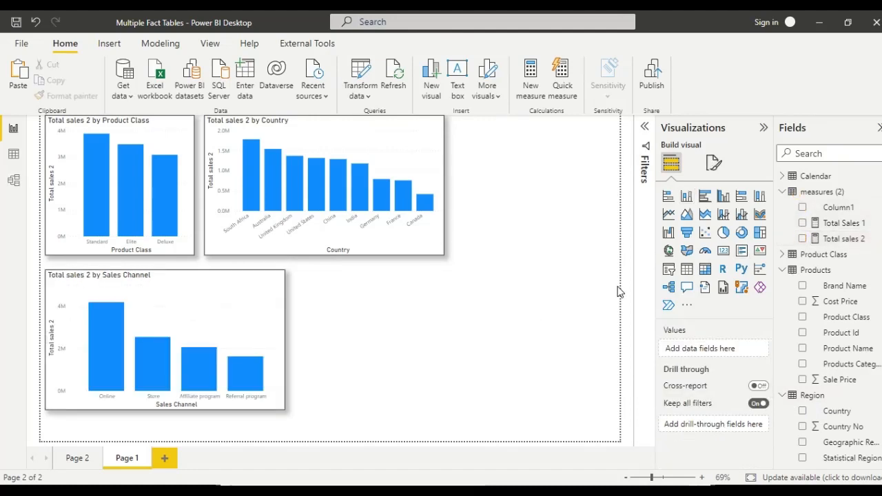
Step: Add a slicer in the empty area beside the charts, lengthen it downward and shift it up next to the Country chart
left_click(668, 270)
left_click_drag(352, 302, 527, 217)
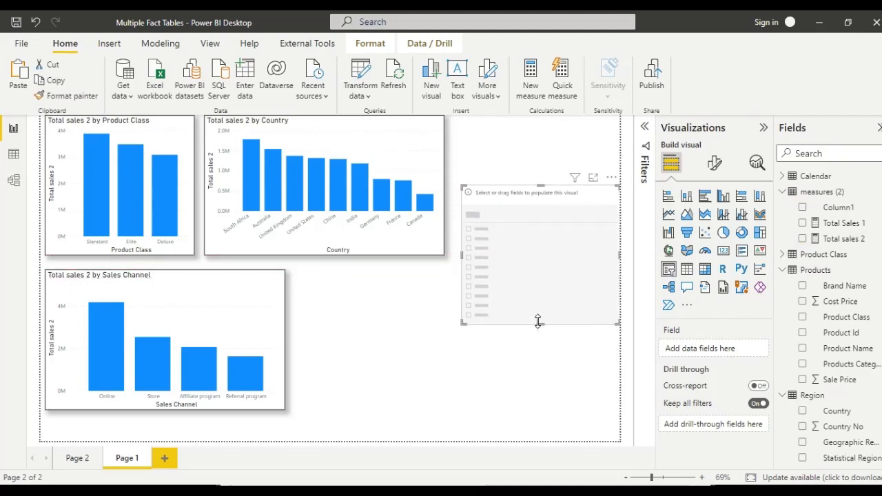
left_click_drag(538, 322, 527, 392)
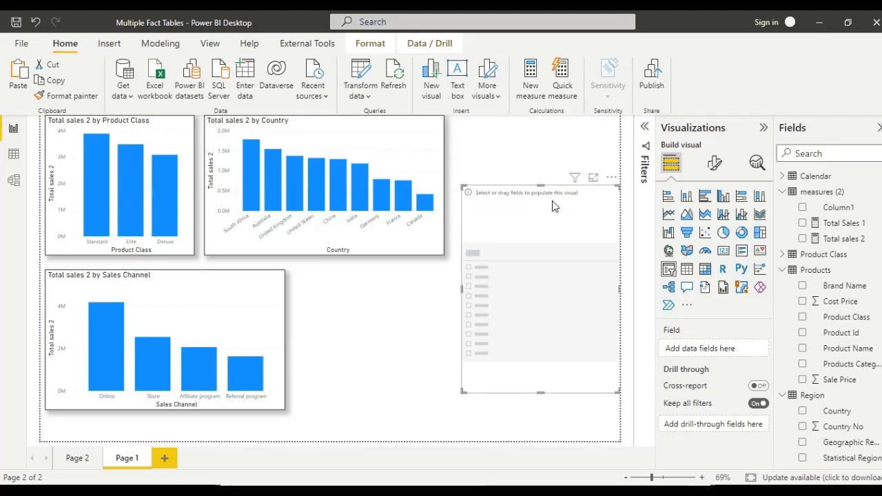
left_click_drag(555, 207, 544, 166)
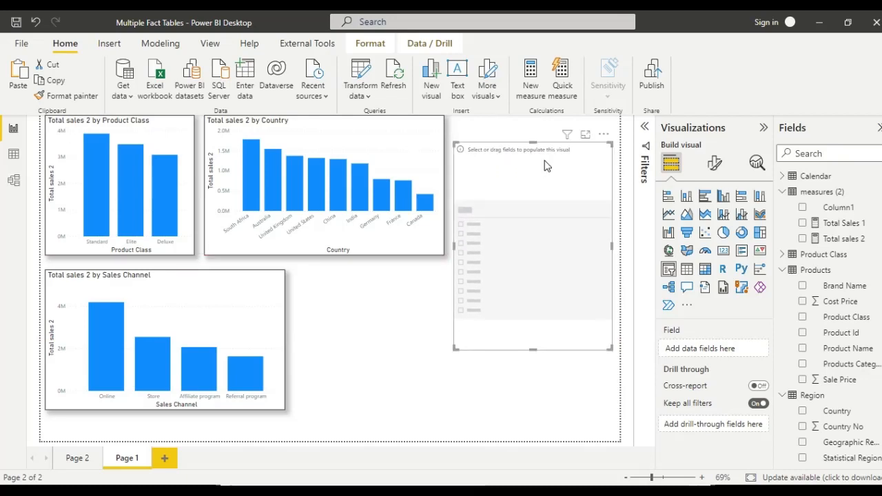
Step: Populate the new slicer with the Country field from the Region table
left_click(49, 99)
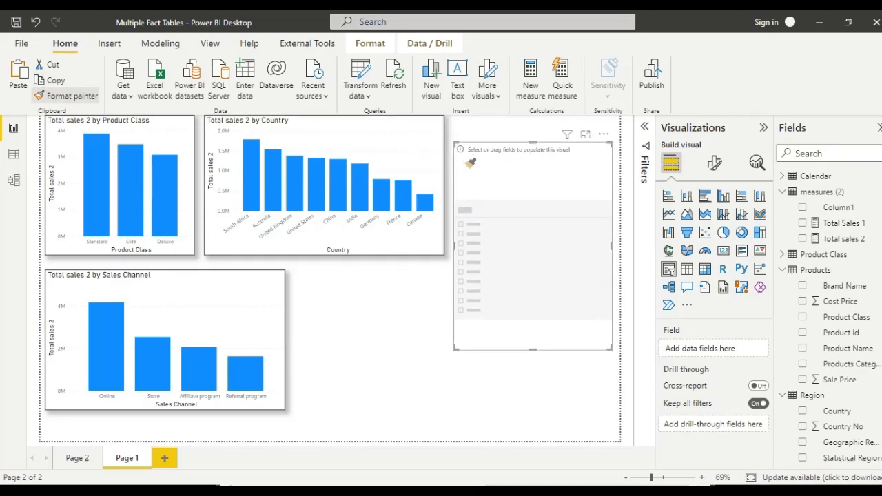
left_click(519, 166)
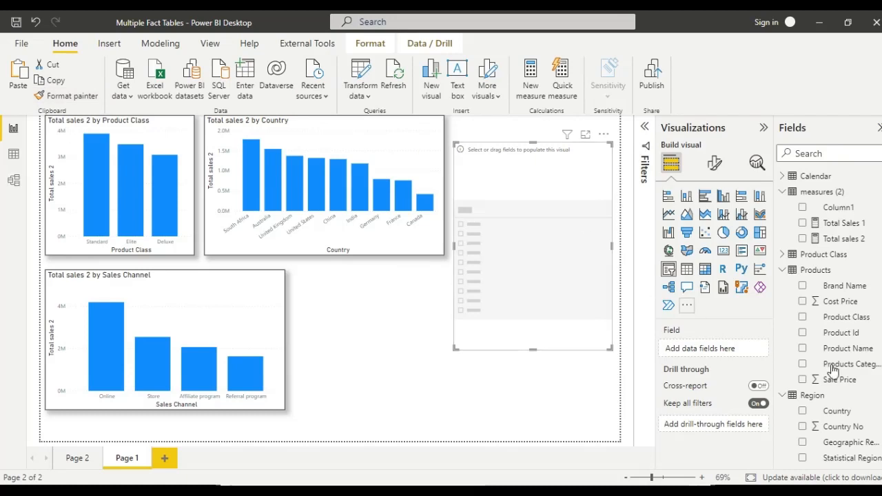
left_click(803, 412)
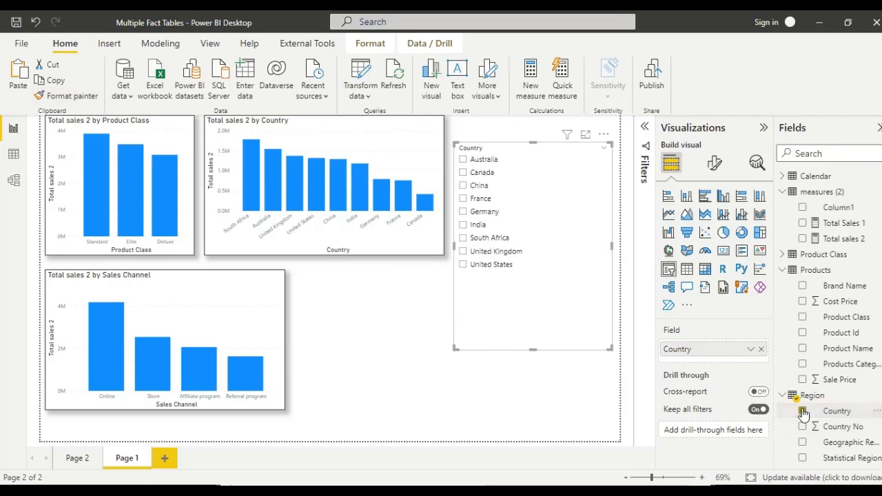
left_click(473, 383)
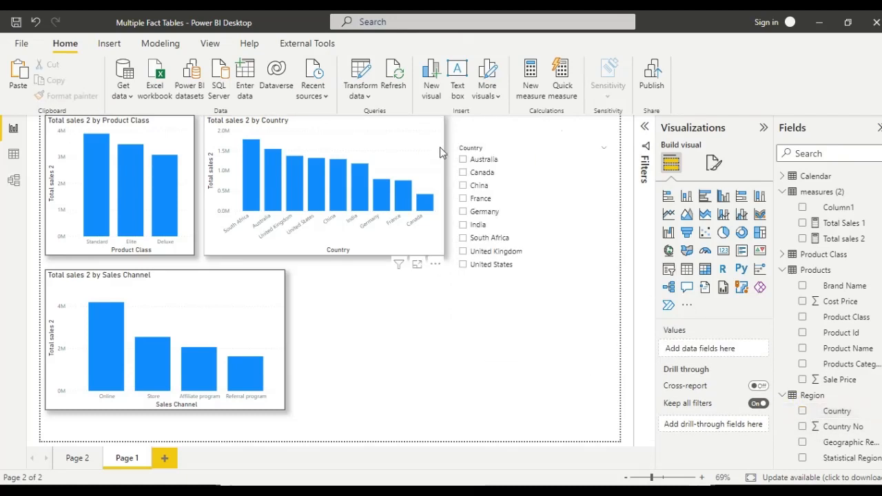
Step: Copy the Product Class chart's formatting onto the Country slicer and move the slicer up level with the Country chart
left_click(477, 185)
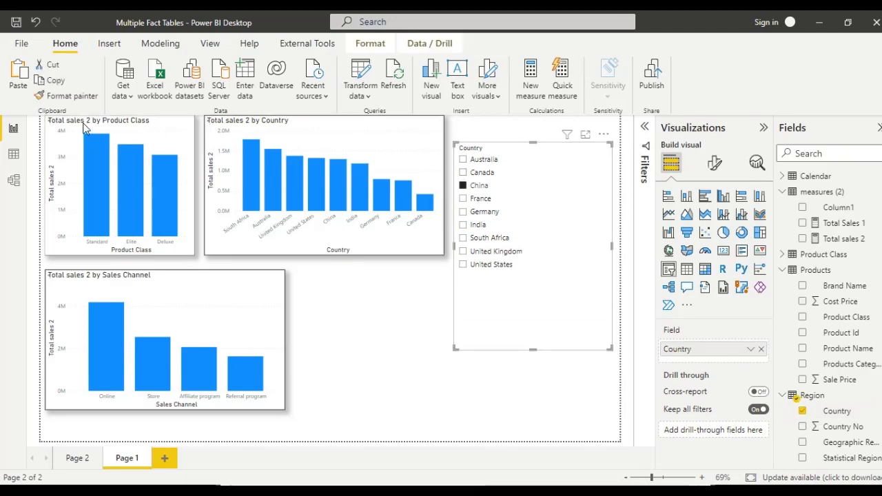
left_click(128, 132)
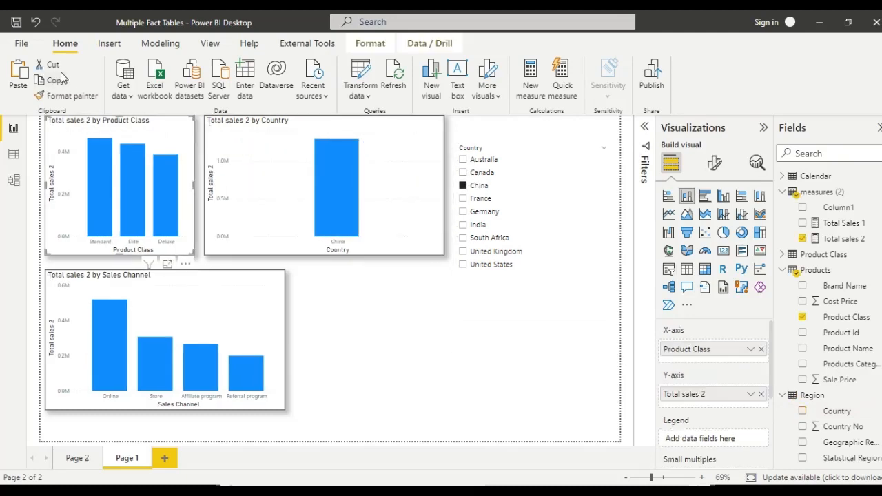
left_click(56, 95)
left_click(510, 158)
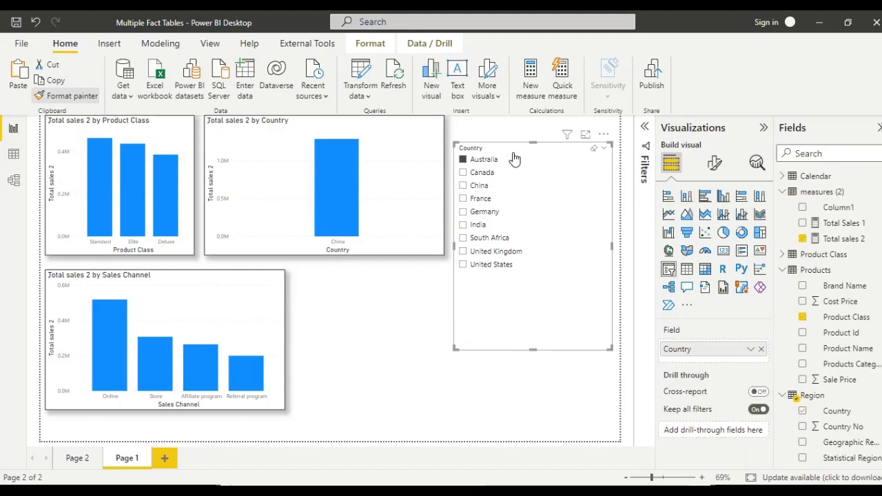
left_click(337, 357)
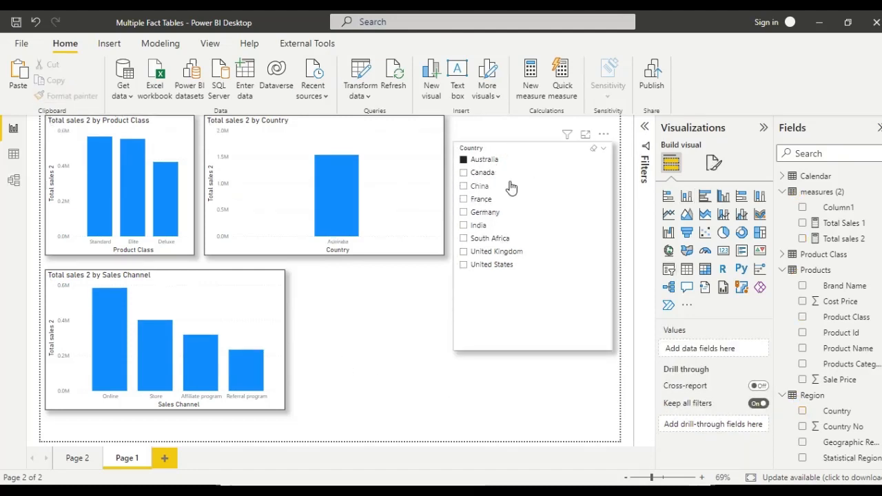
left_click_drag(529, 192, 532, 171)
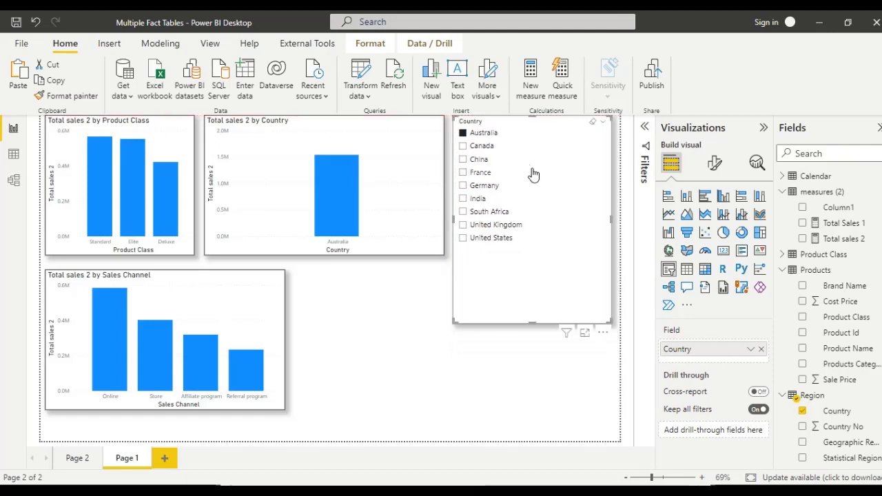
Step: Compare the slicer selections on both pages, and rename Page 2 as sales 1
left_click(74, 459)
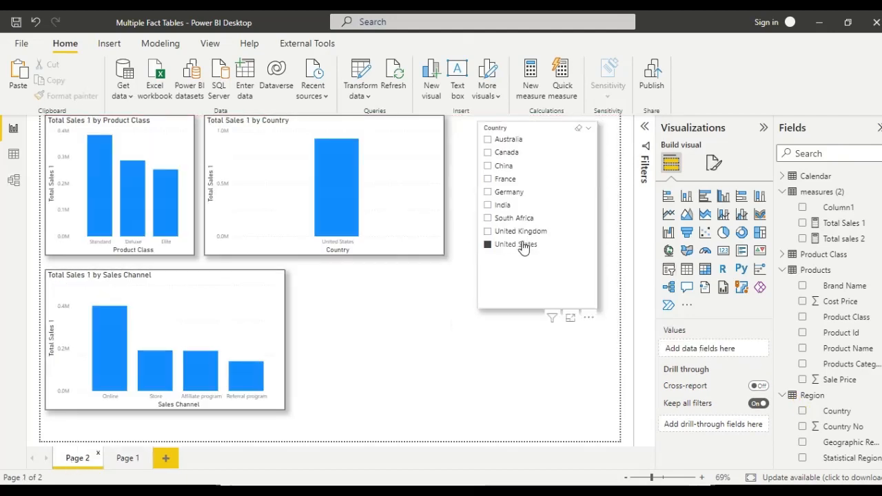
left_click(122, 459)
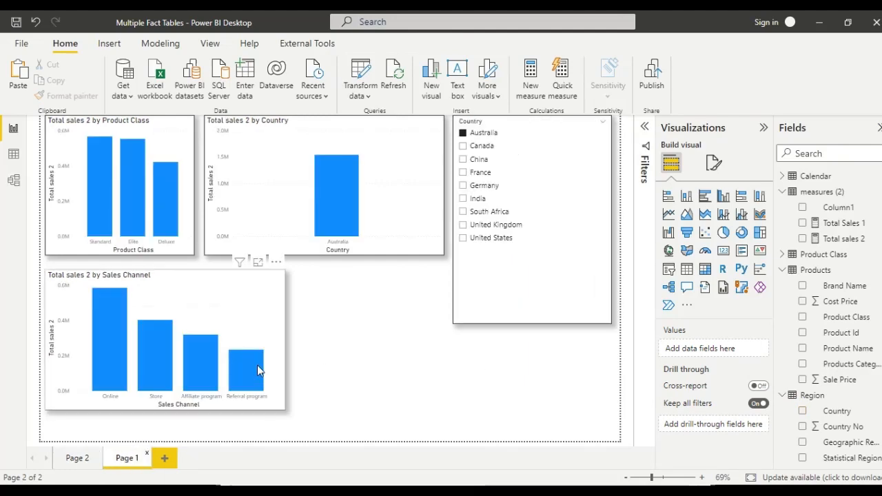
double_click(75, 461)
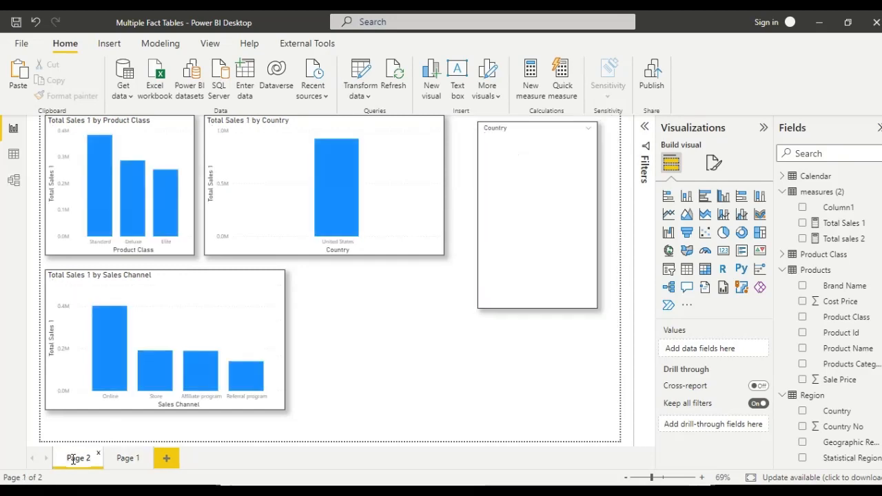
type("t")
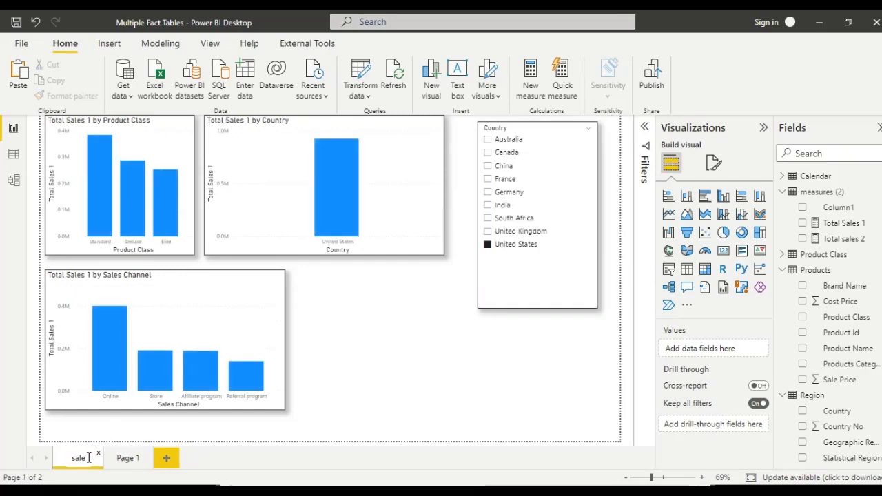
type("al Sales 1")
key("Return")
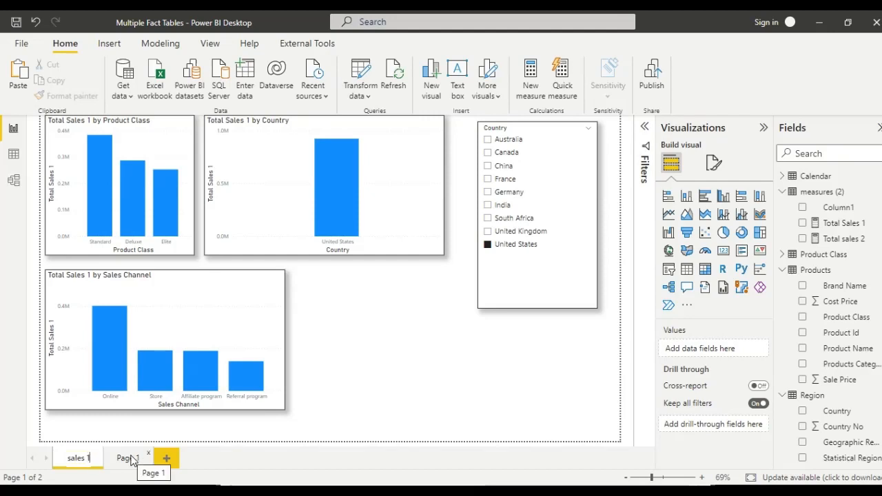
Step: Rename Page 1 as sales 2
left_click(131, 459)
double_click(132, 458)
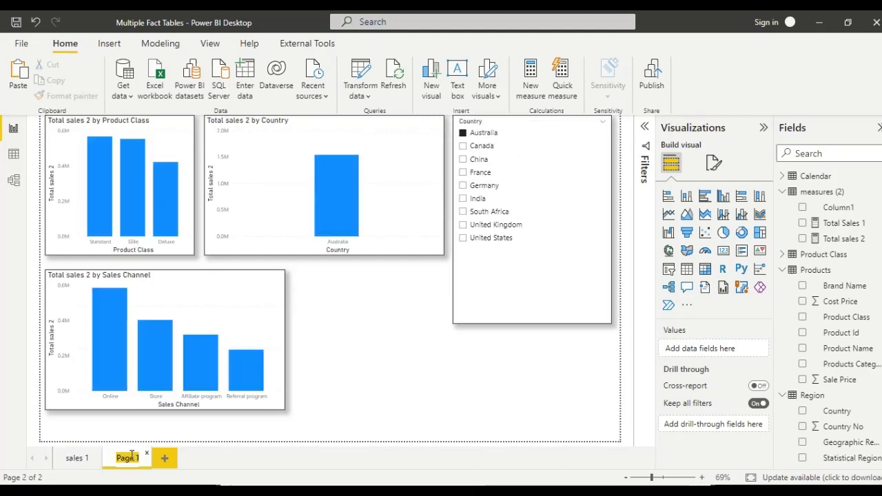
type("sales 2")
key("Return")
Step: Show the slicer syncing options for the Country slicer on the sales 1 page
left_click(76, 458)
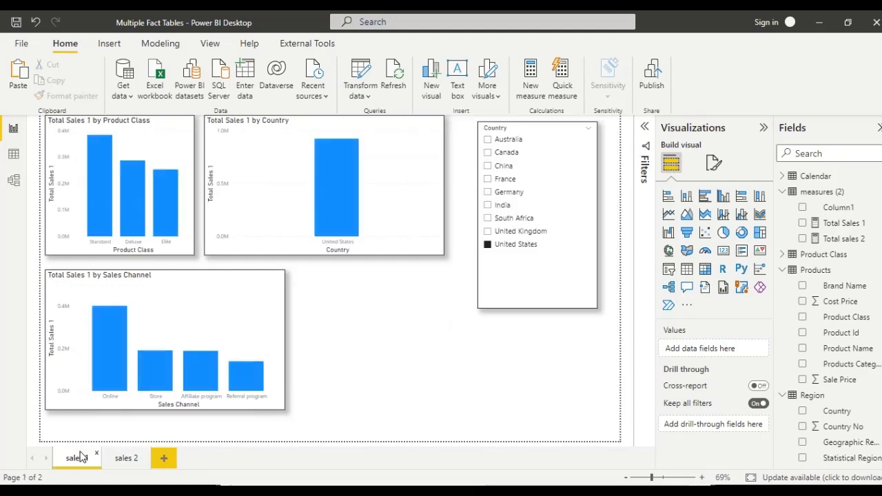
left_click(128, 459)
left_click(73, 459)
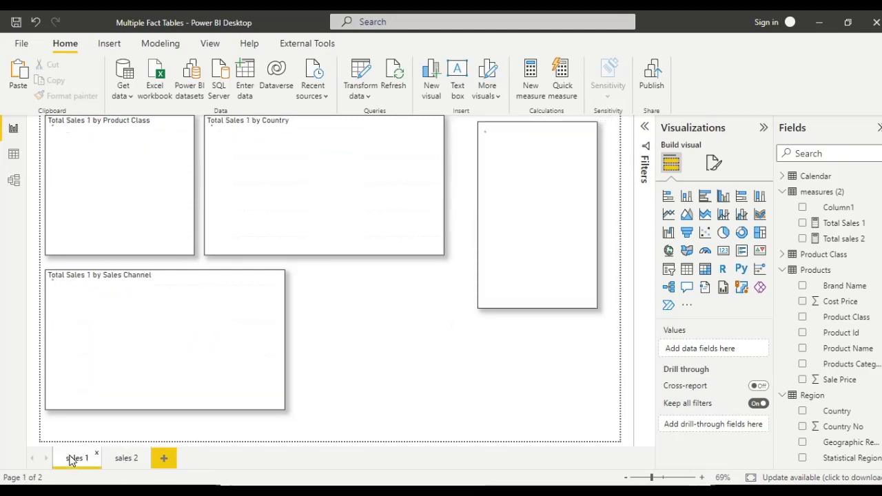
left_click(210, 44)
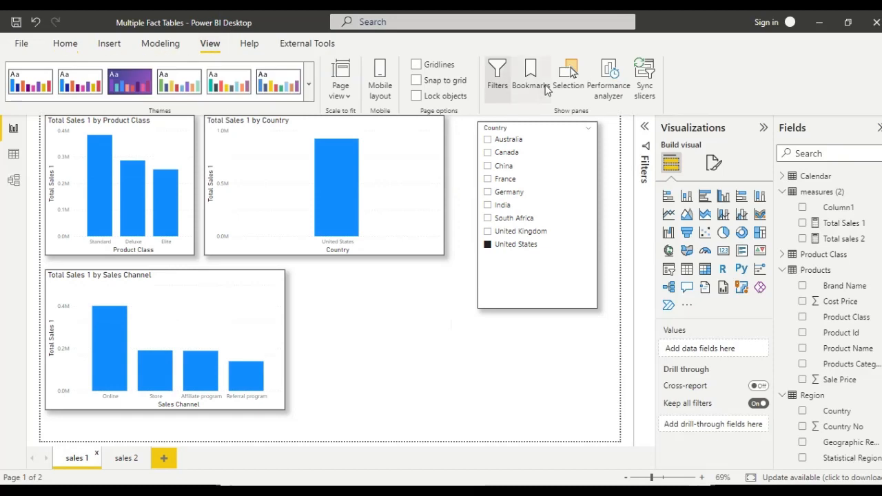
left_click(645, 81)
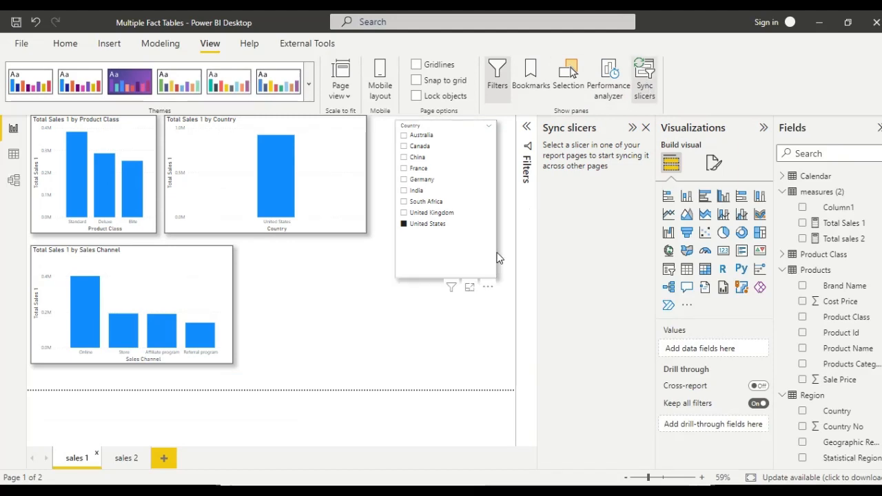
left_click(479, 242)
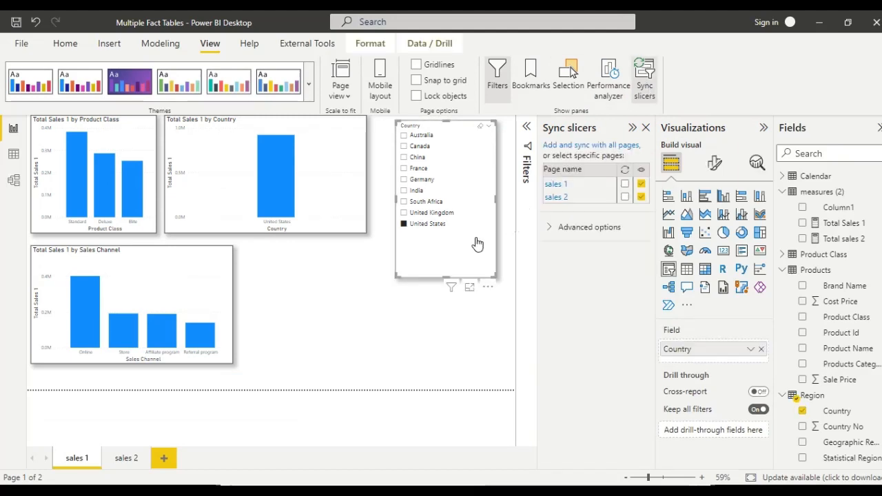
Step: Sync the Country slicer across the sales 1 and sales 2 pages, keeping it visible on both
left_click(641, 196)
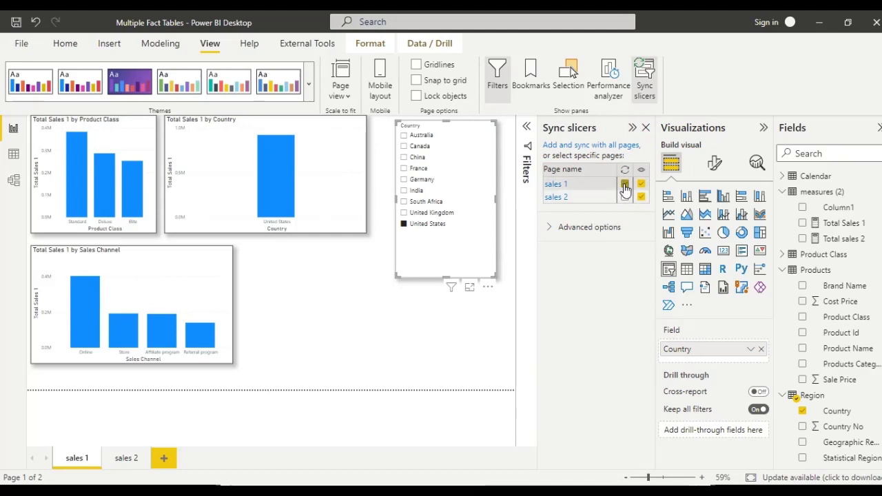
left_click(625, 184)
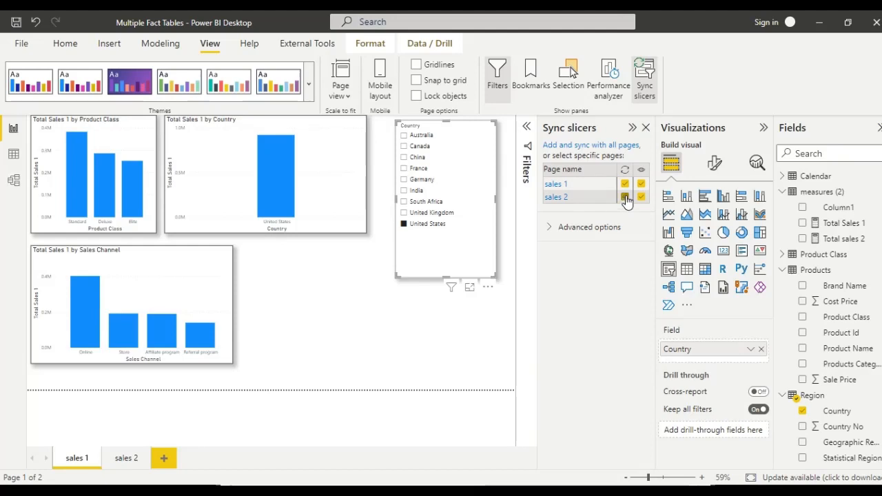
left_click(625, 197)
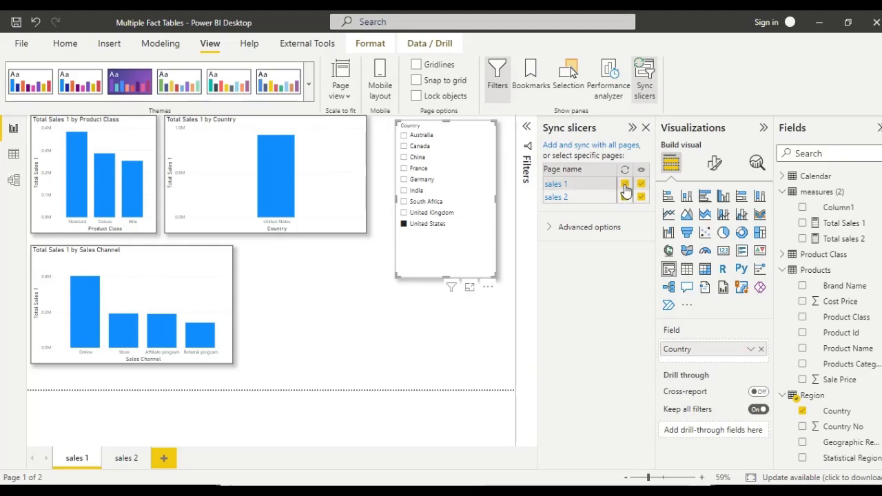
left_click(396, 352)
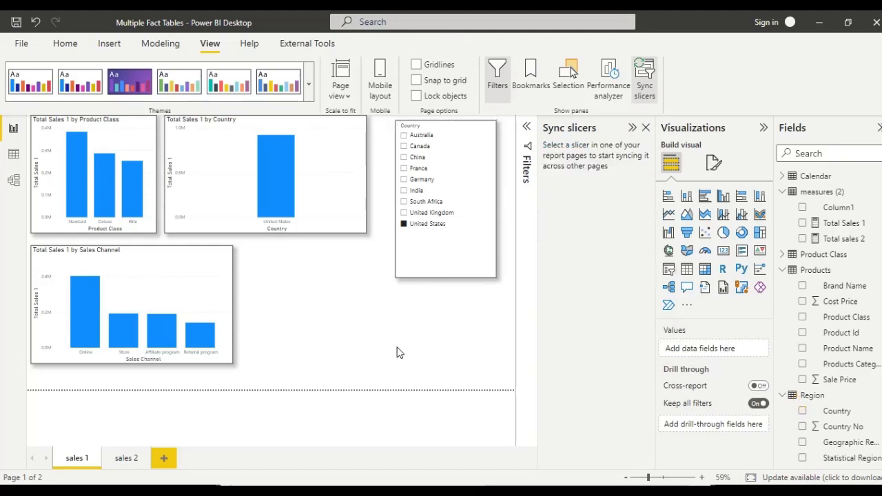
Step: Filter the sales 1 page to India with the Country slicer and check the synced selection on sales 2
left_click(405, 192)
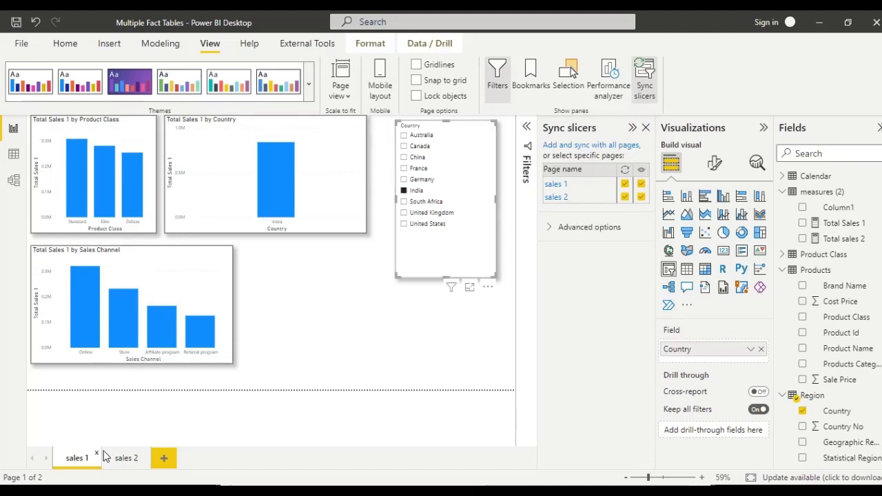
left_click(125, 459)
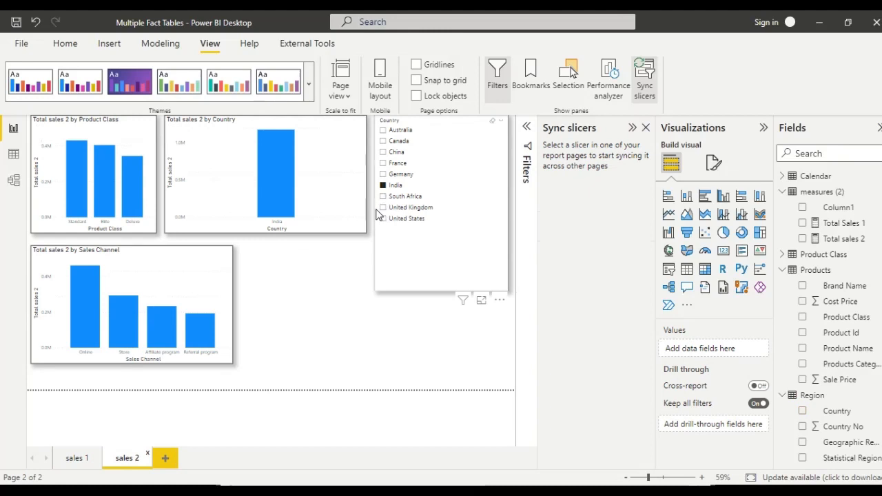
left_click(76, 459)
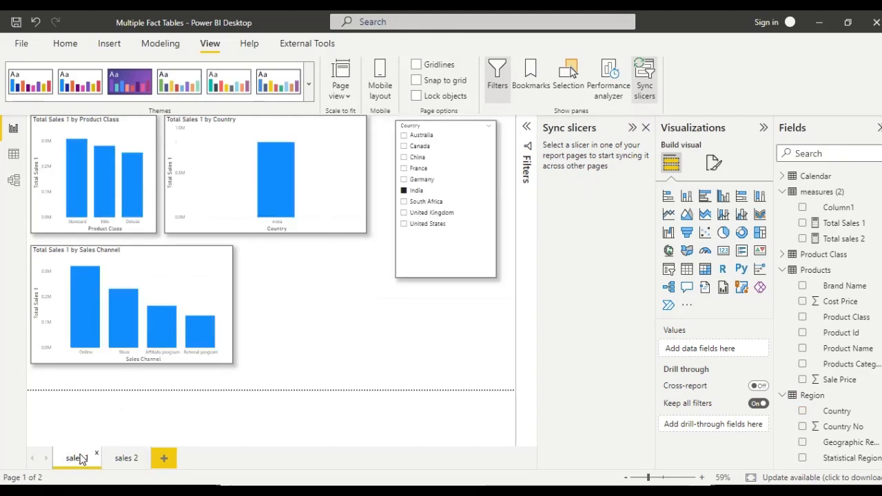
left_click(124, 458)
left_click(83, 459)
Step: Add Germany and France to the country selection on sales 1 and check the synced filter on sales 2
left_click(404, 179, "ctrl")
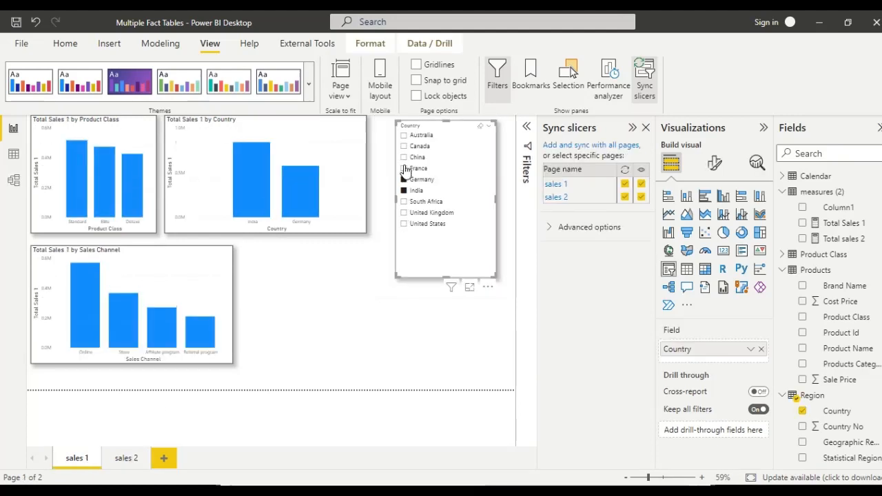
left_click(404, 168, "ctrl")
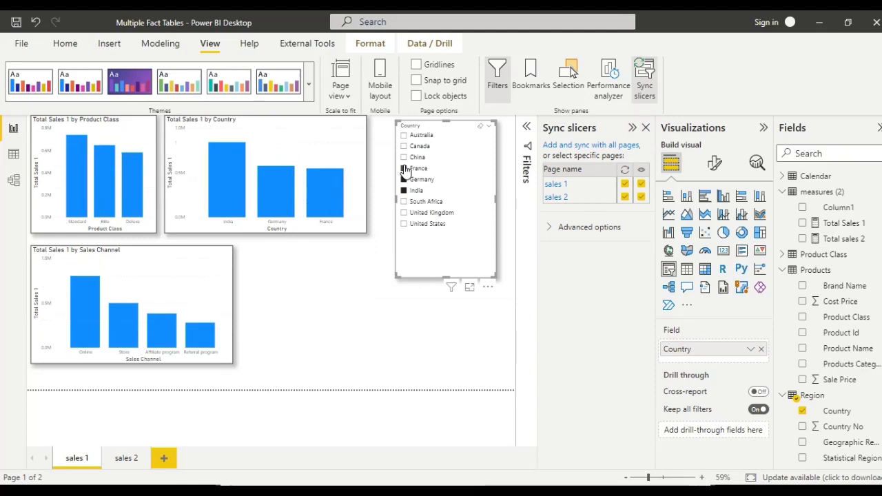
left_click(128, 459)
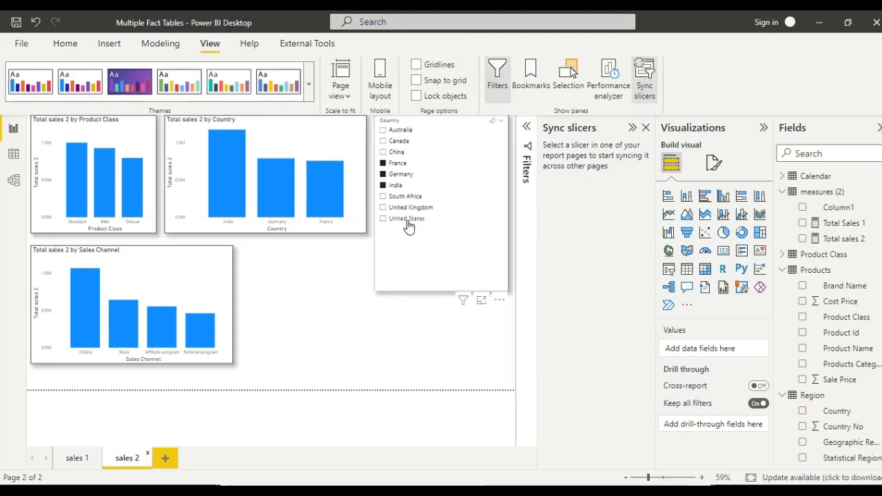
Step: Clear the country selection in the slicer on the sales 1 page
left_click(80, 462)
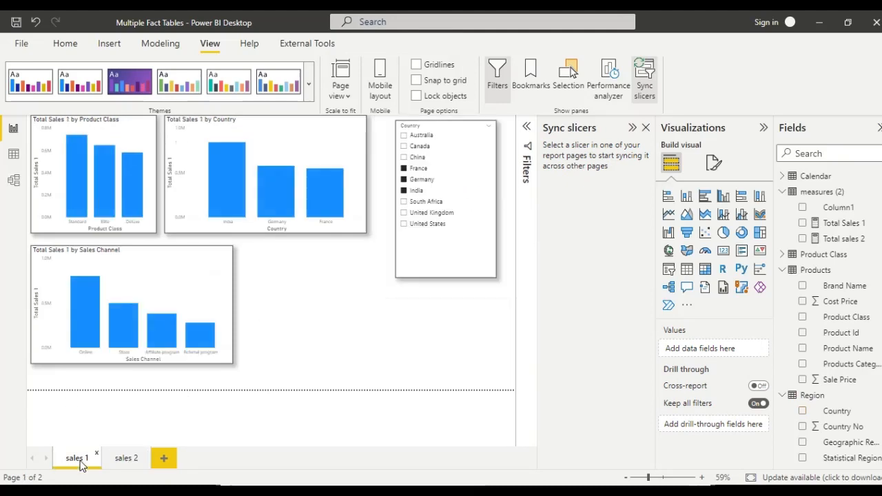
left_click(442, 179)
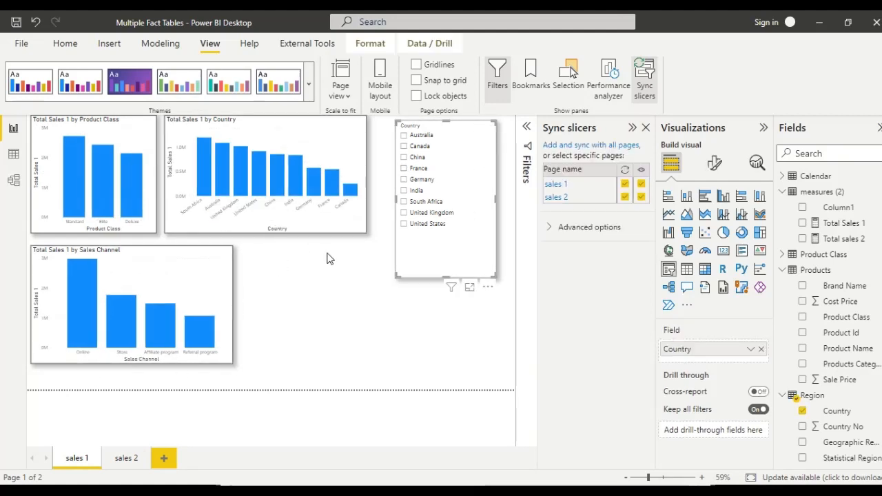
Step: Filter the sales 2 page to United States and hide its Country slicer while keeping it synced
left_click(124, 458)
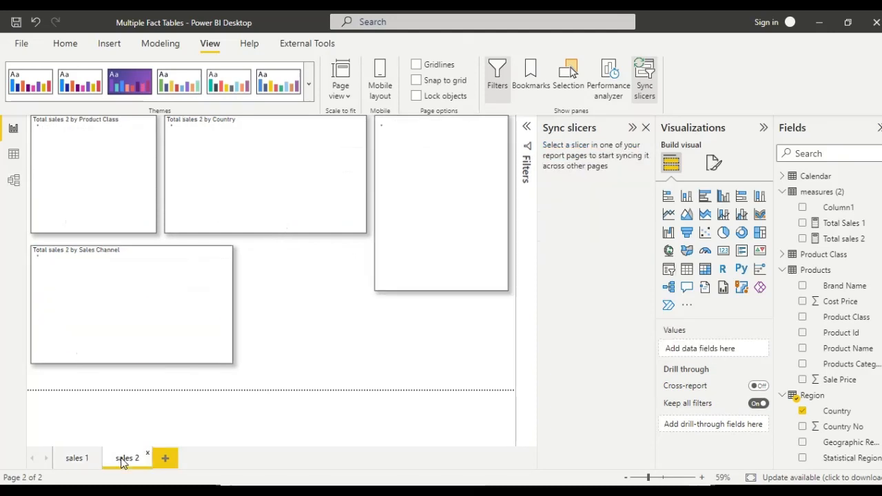
left_click(386, 137)
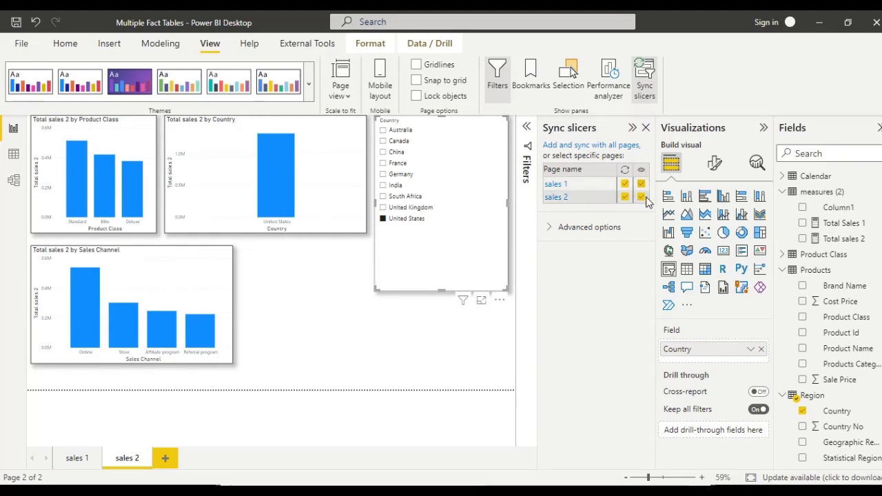
left_click(641, 196)
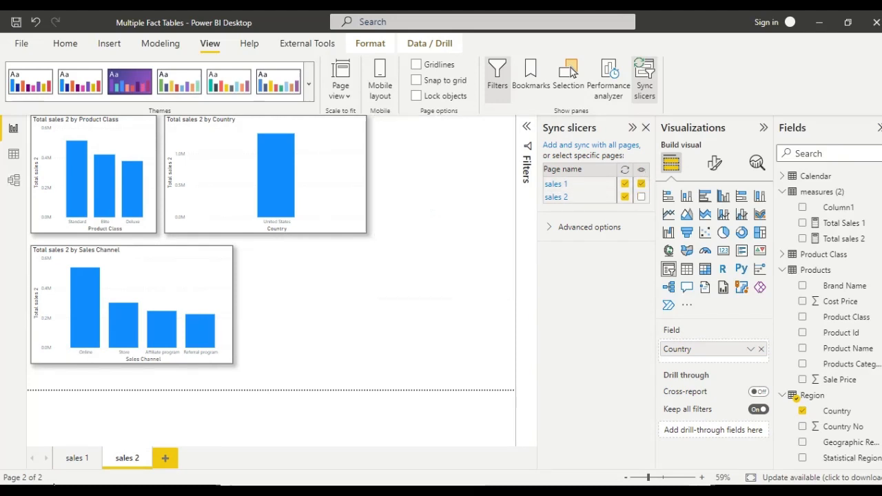
Step: Filter the sales 1 page to Australia with the Country slicer and check the charts on sales 2
left_click(74, 459)
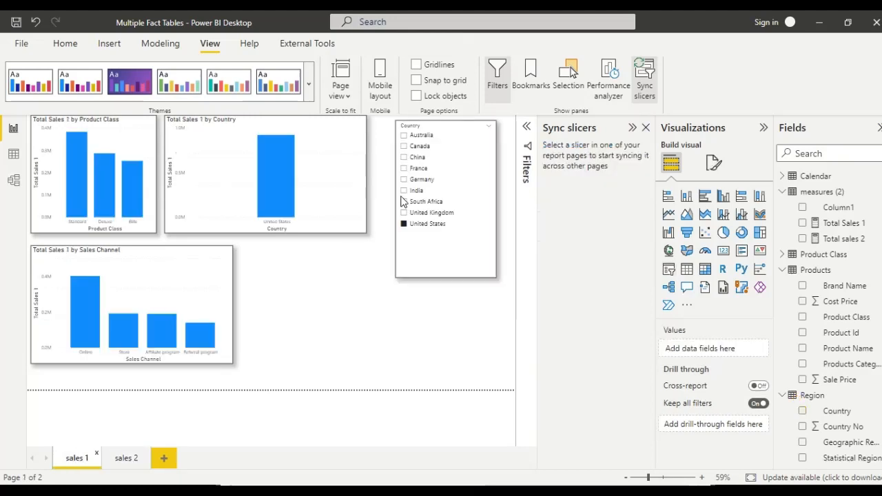
left_click(405, 137)
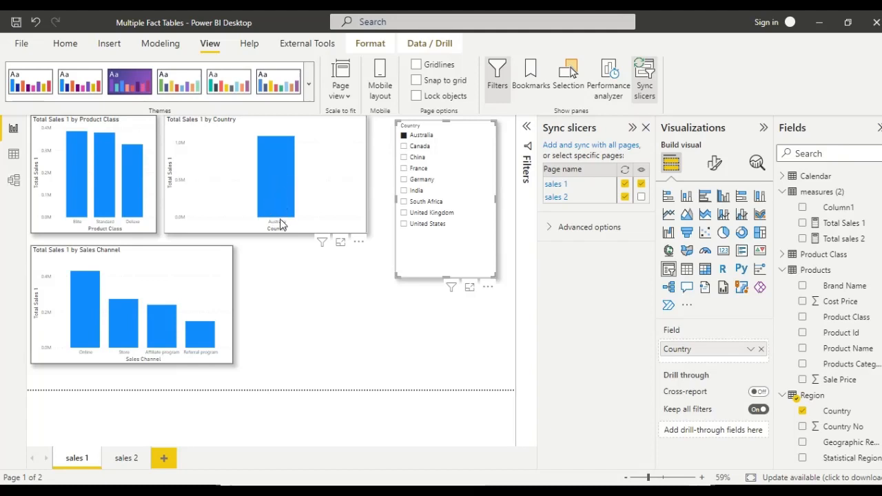
left_click(134, 458)
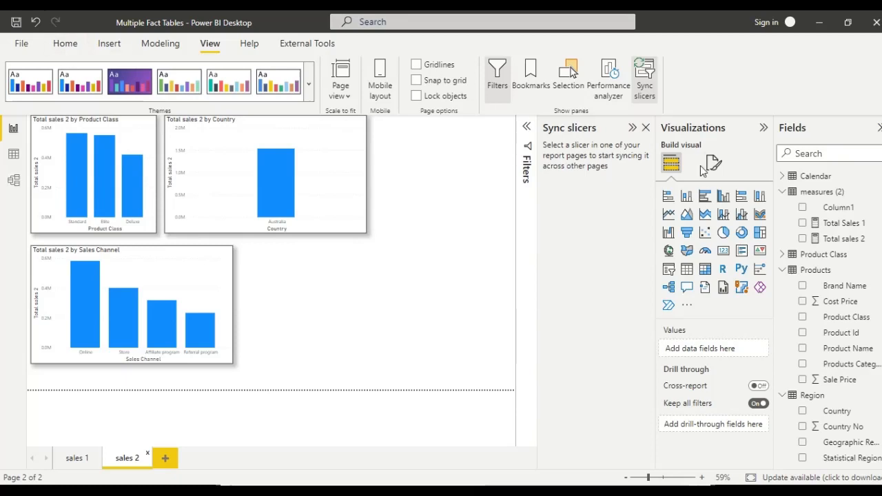
Step: Make the synced Country slicer visible again on sales 2 from the sales 1 slicer and check that page
left_click(632, 128)
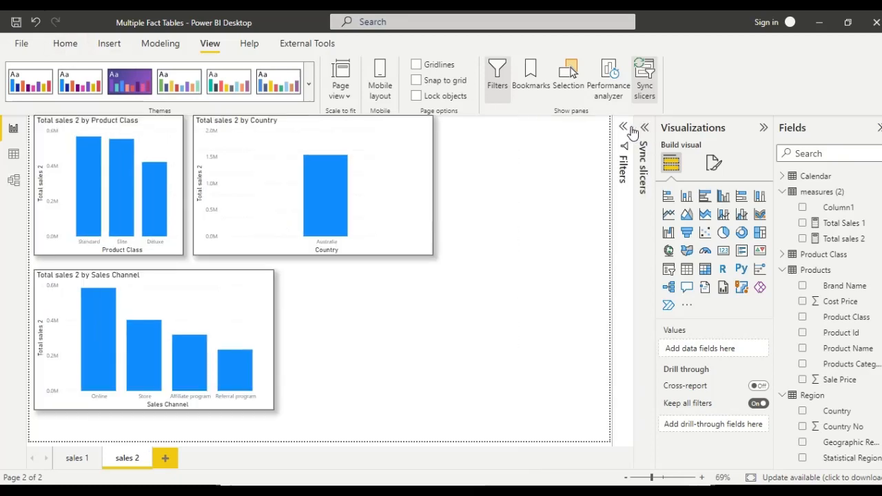
left_click(645, 128)
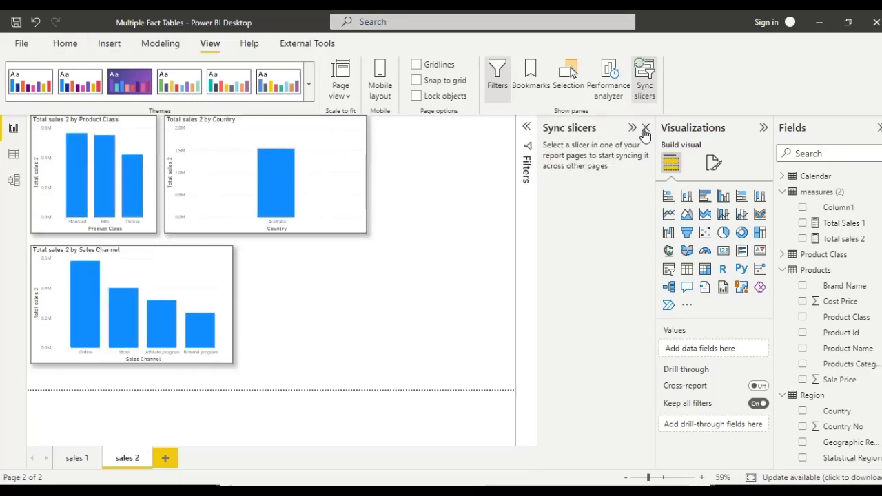
left_click(78, 461)
left_click(451, 246)
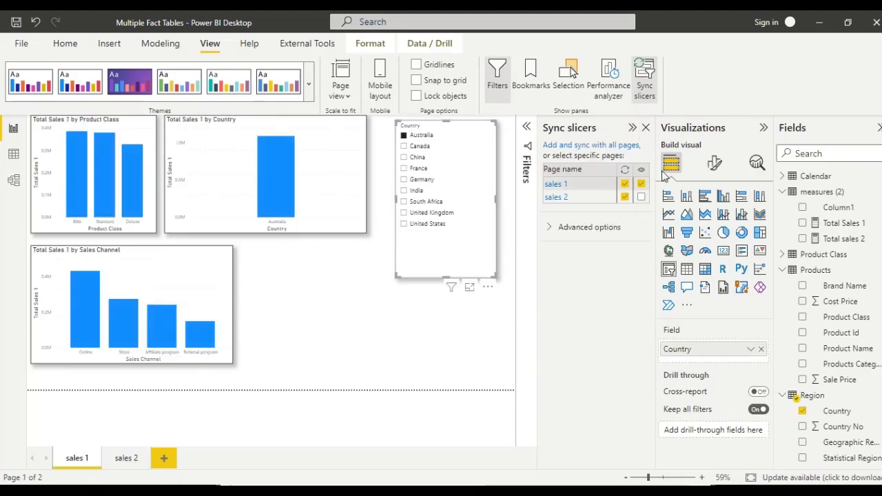
left_click(641, 197)
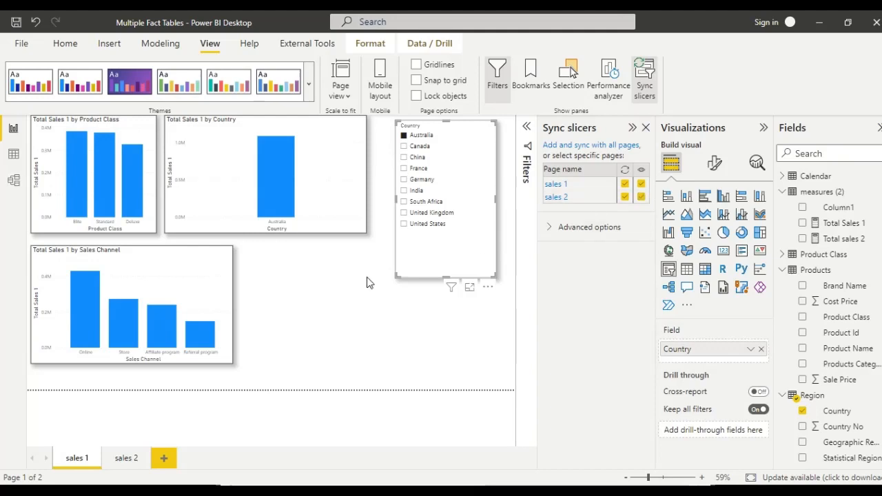
left_click(125, 459)
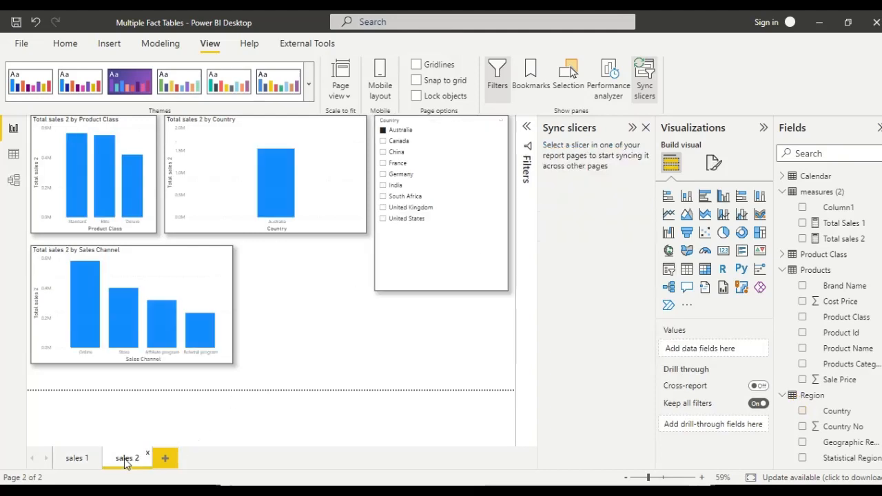
Step: Turn off syncing of the sales 1 Country slicer for both the sales 1 and sales 2 pages
left_click(76, 459)
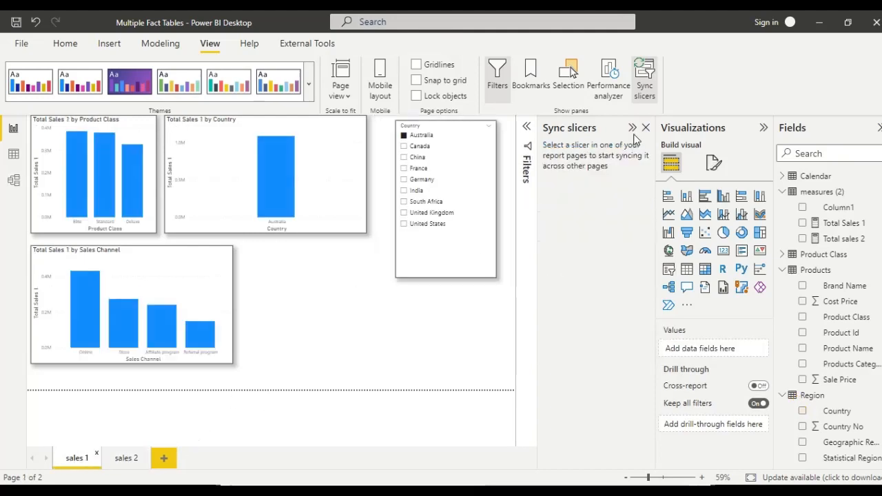
left_click(479, 255)
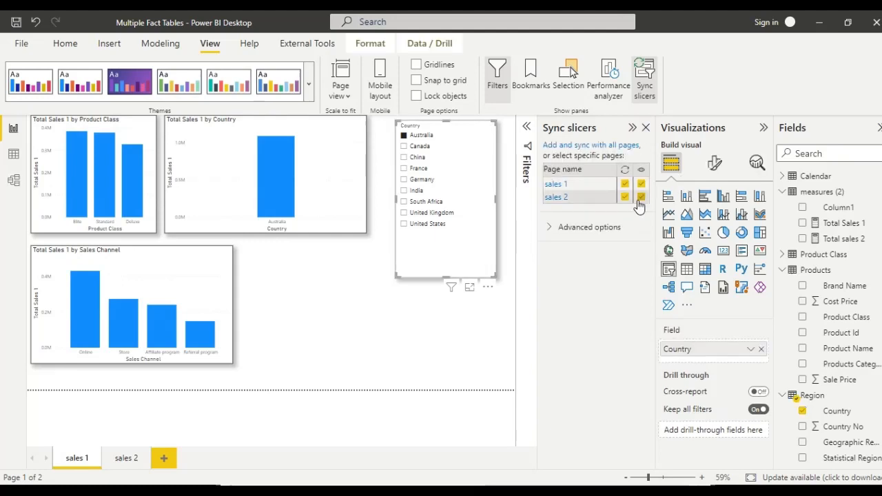
left_click(624, 196)
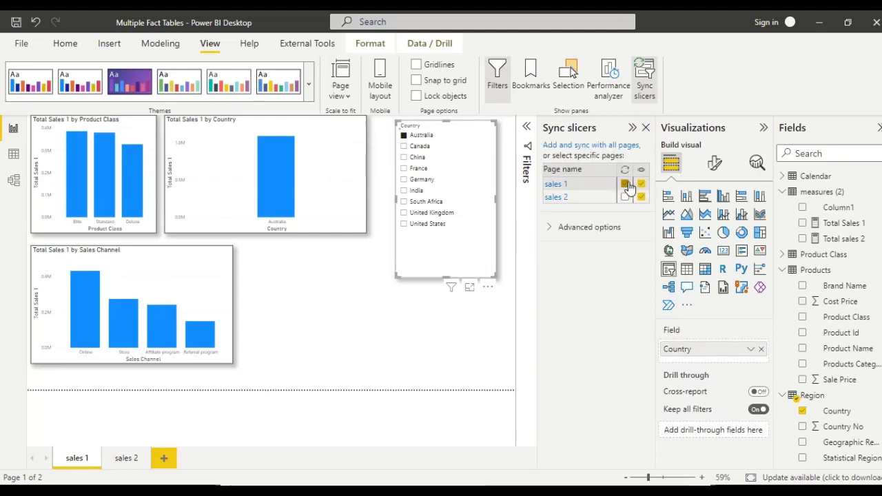
Step: Delete the Country slicer from the sales 2 page
left_click(131, 459)
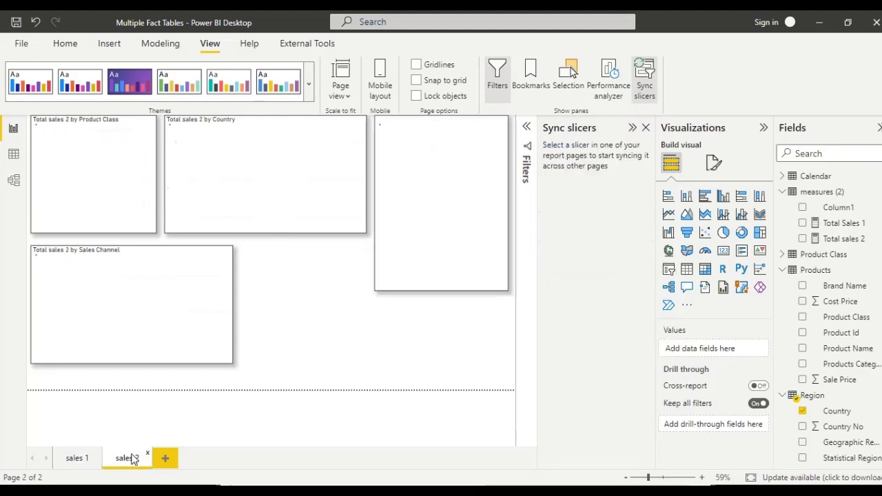
left_click(415, 262)
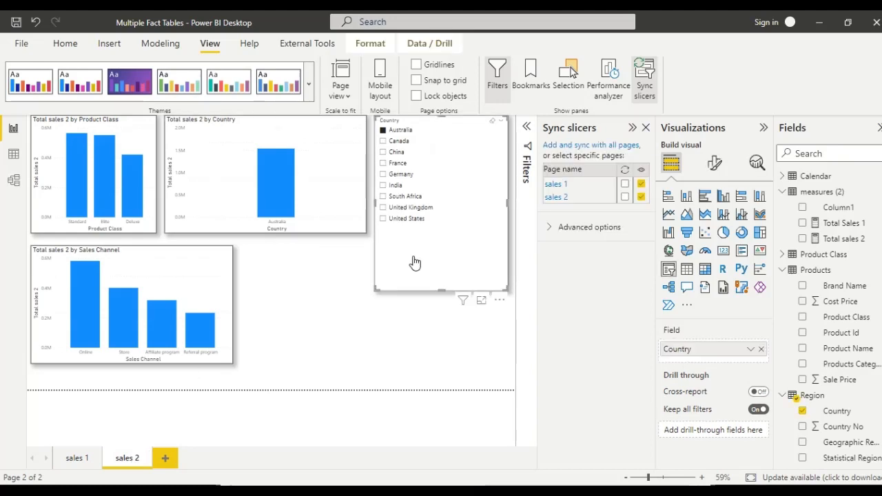
key("Delete")
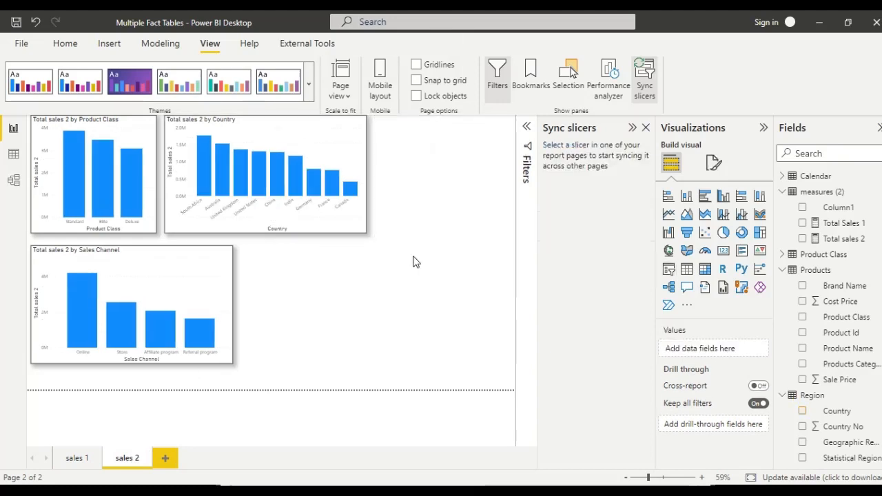
Step: Copy the Country slicer from sales 1 to the sales 2 page and keep the two slicers in sync
left_click(71, 458)
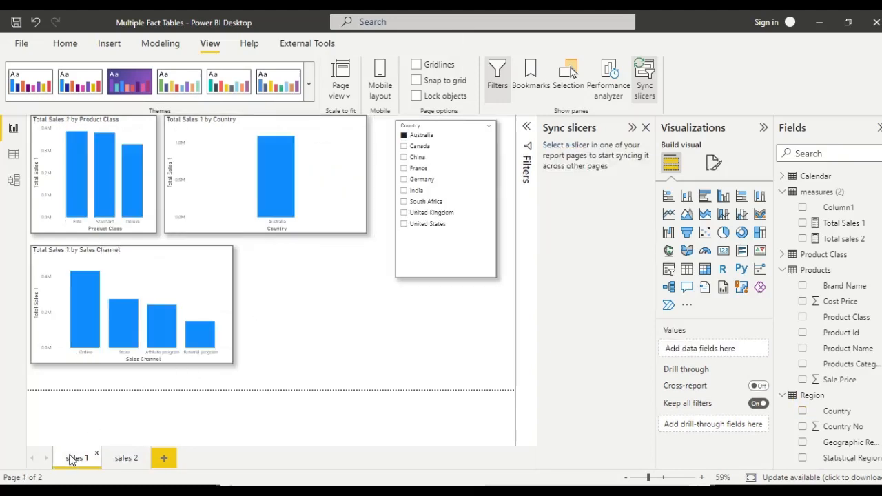
left_click(416, 265)
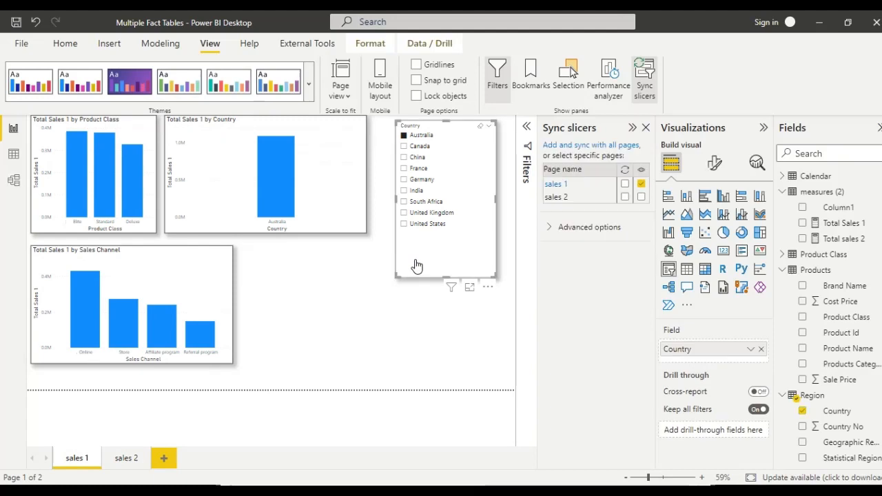
left_click(62, 43)
left_click(55, 81)
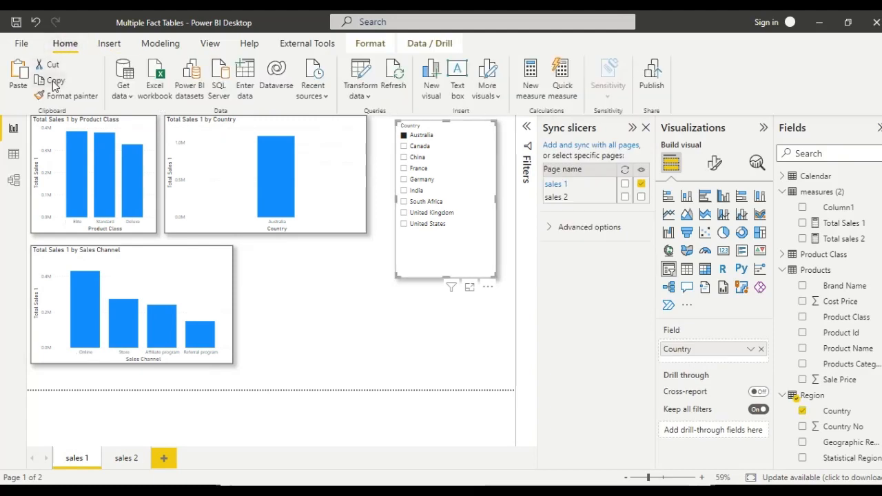
left_click(124, 460)
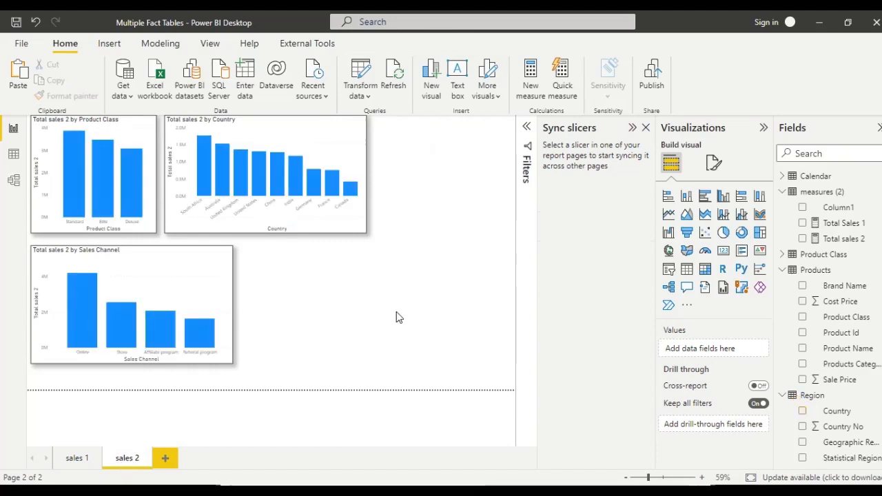
key("ctrl+v")
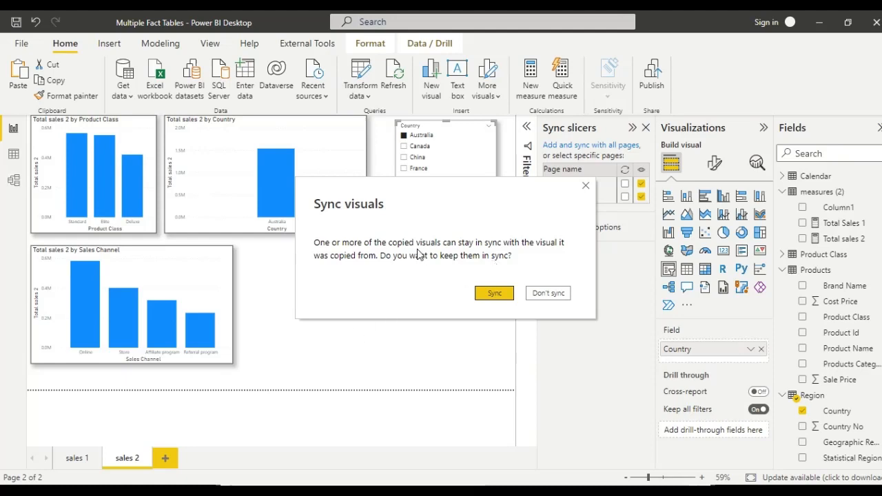
left_click(493, 295)
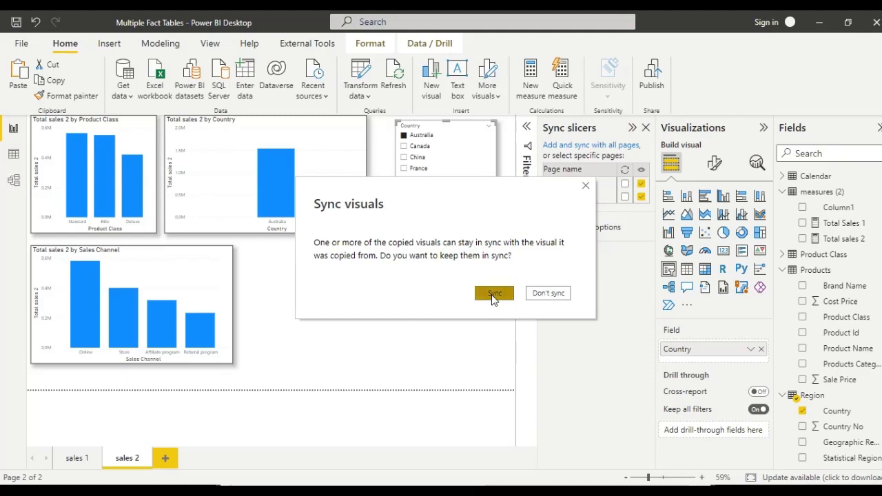
Step: Test the synced slicers by choosing China on sales 2, then Germany, India and United Kingdom on sales 1, checking the other page
left_click(407, 161)
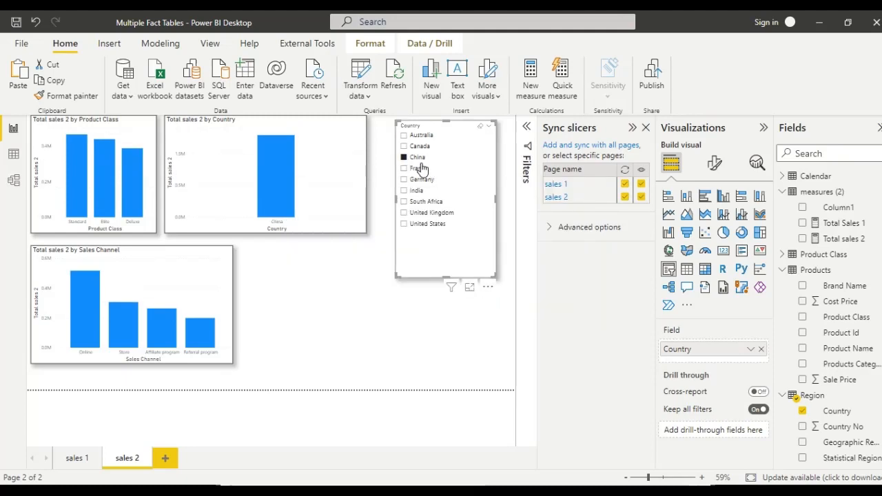
left_click(64, 460)
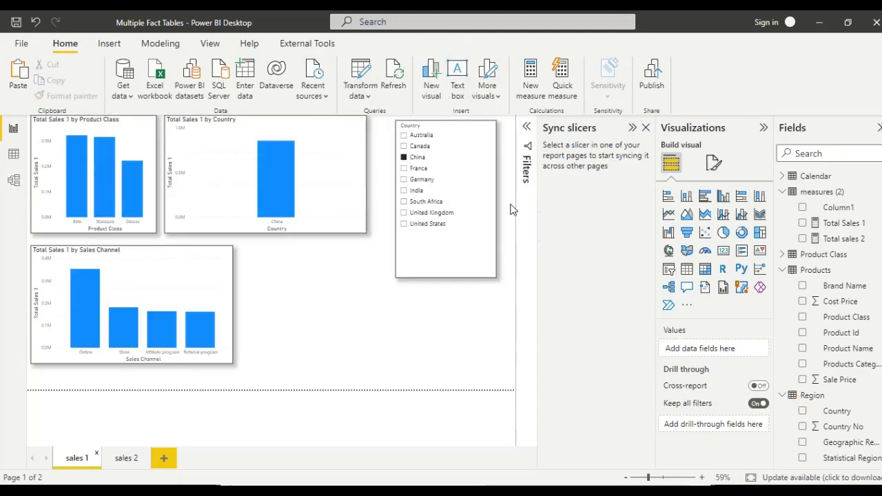
left_click(405, 180)
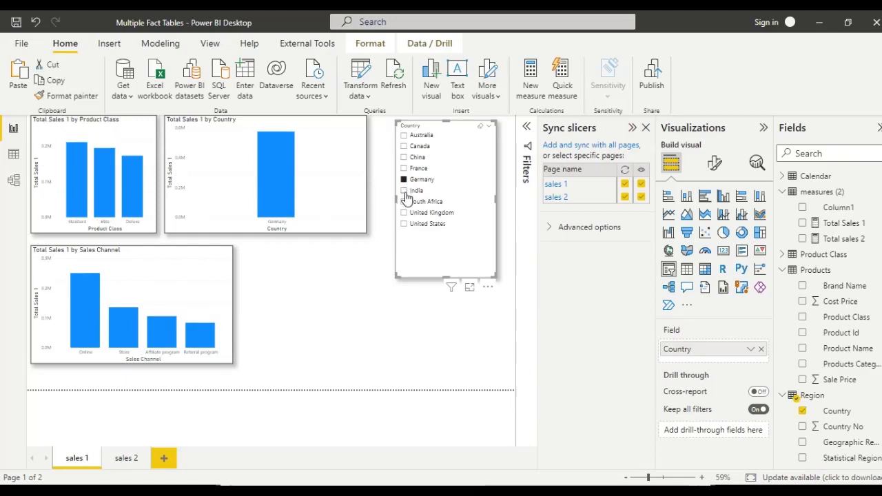
left_click(405, 192)
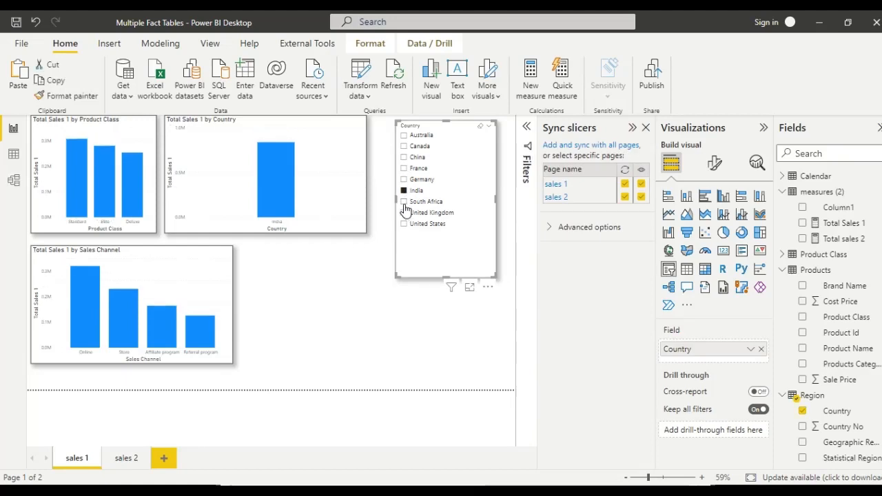
left_click(405, 212)
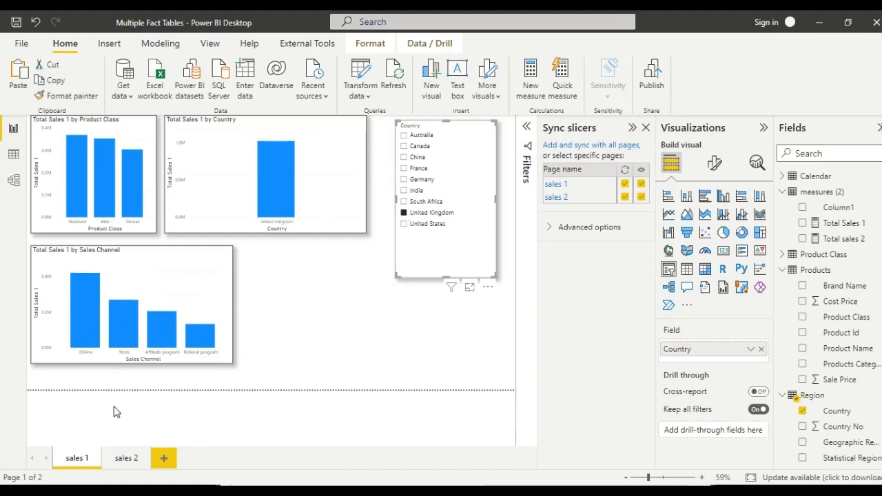
left_click(121, 460)
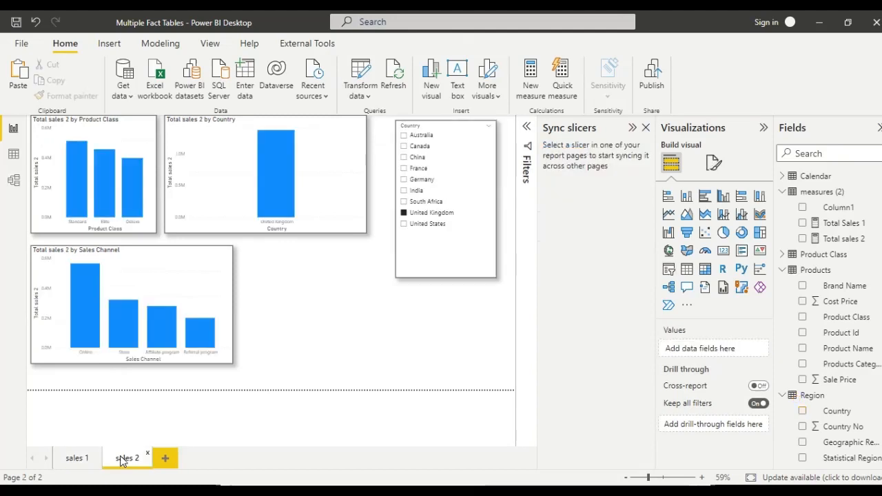